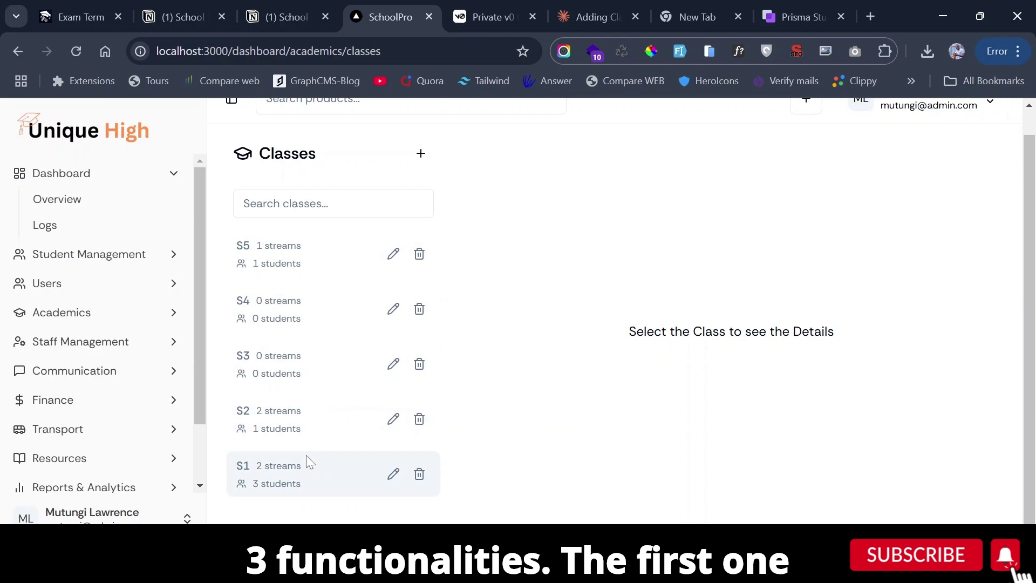
# Open class S1's details and bring up the Assign Class Teacher dialog
pyautogui.click(275, 480)
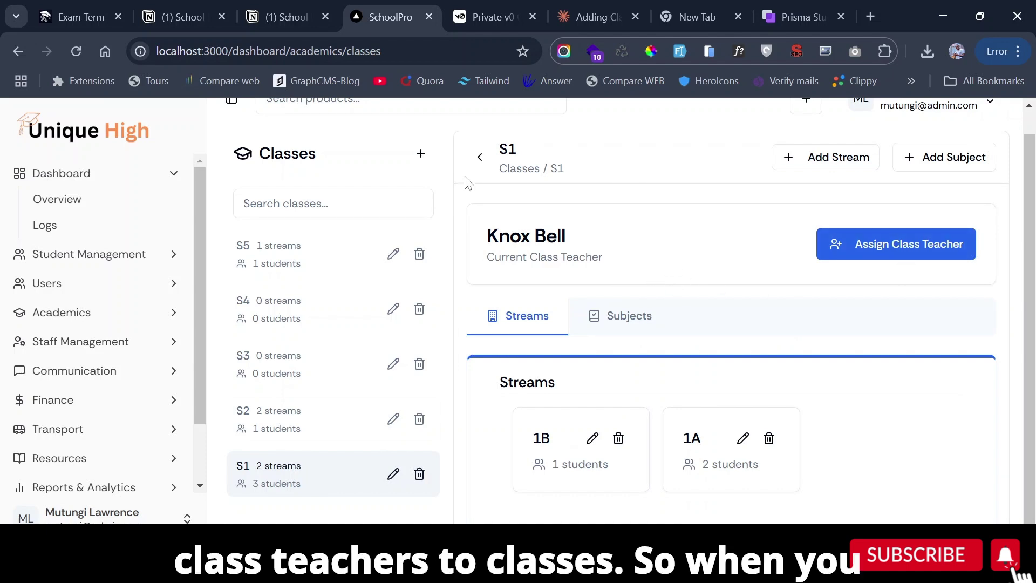
pyautogui.doubleClick(505, 149)
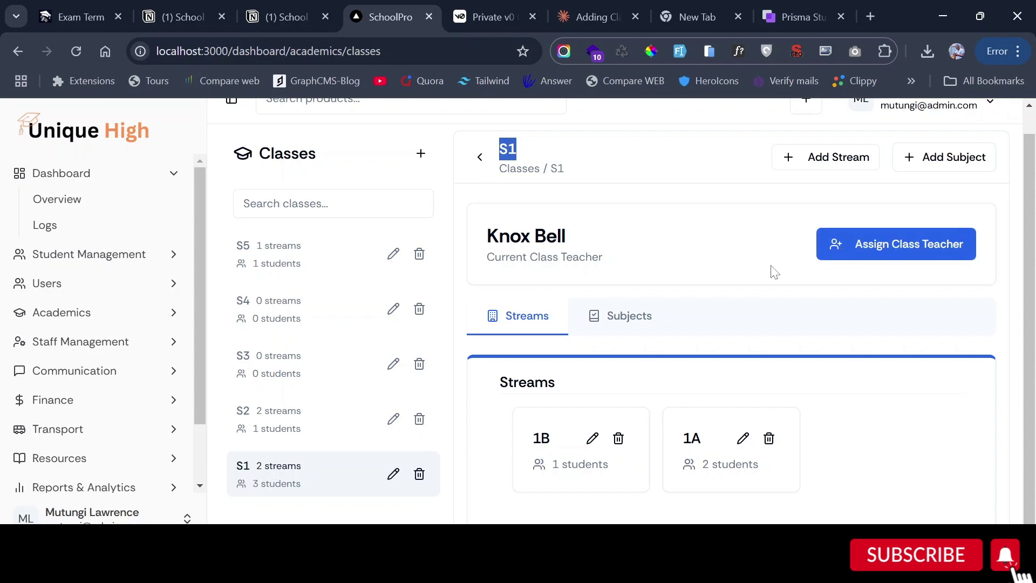
pyautogui.click(851, 253)
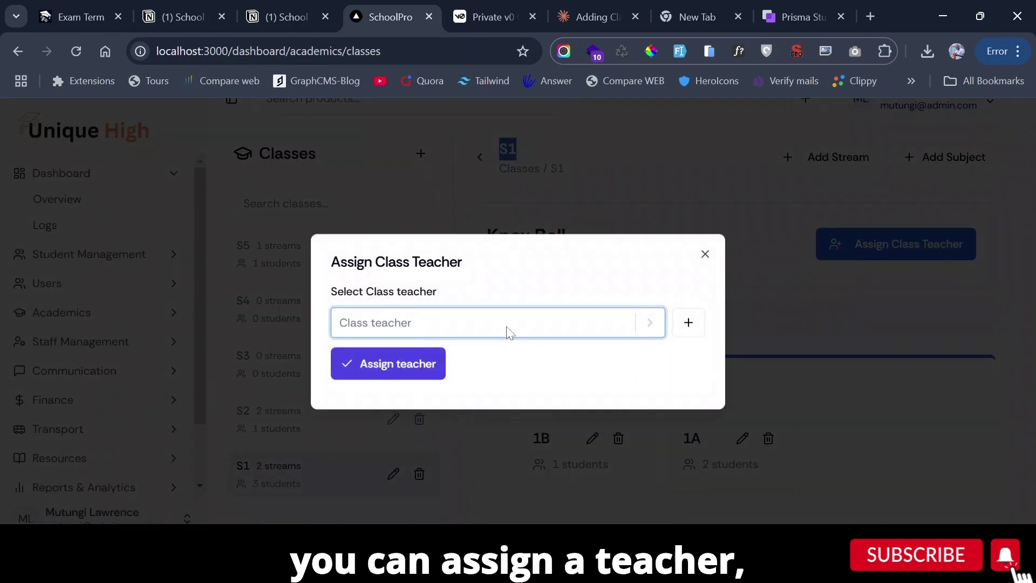
# Dismiss the teacher dialog without assigning and review S1's current class teacher
pyautogui.click(490, 321)
pyautogui.click(704, 253)
pyautogui.click(705, 253)
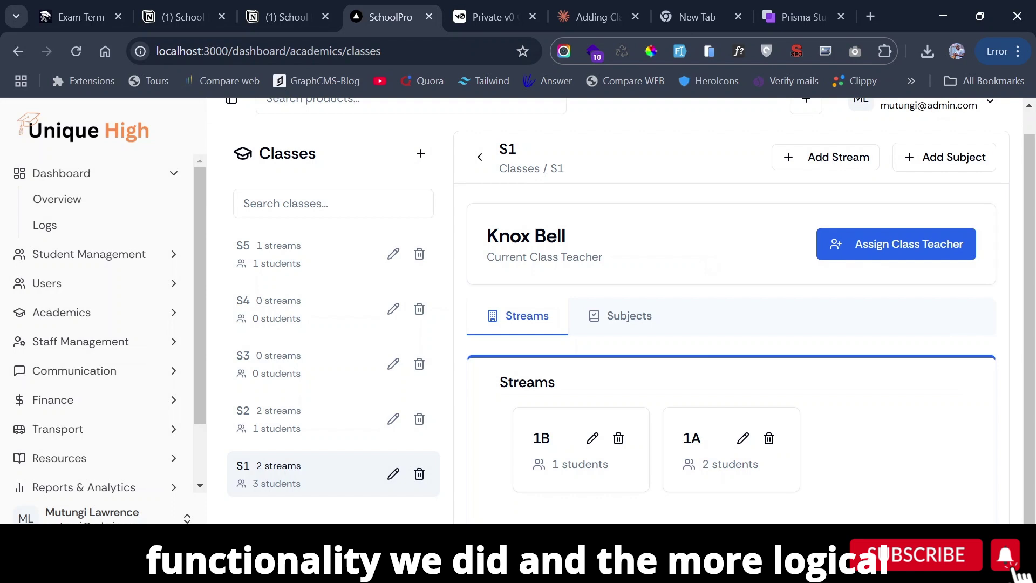
pyautogui.moveTo(487, 244); pyautogui.dragTo(622, 254)
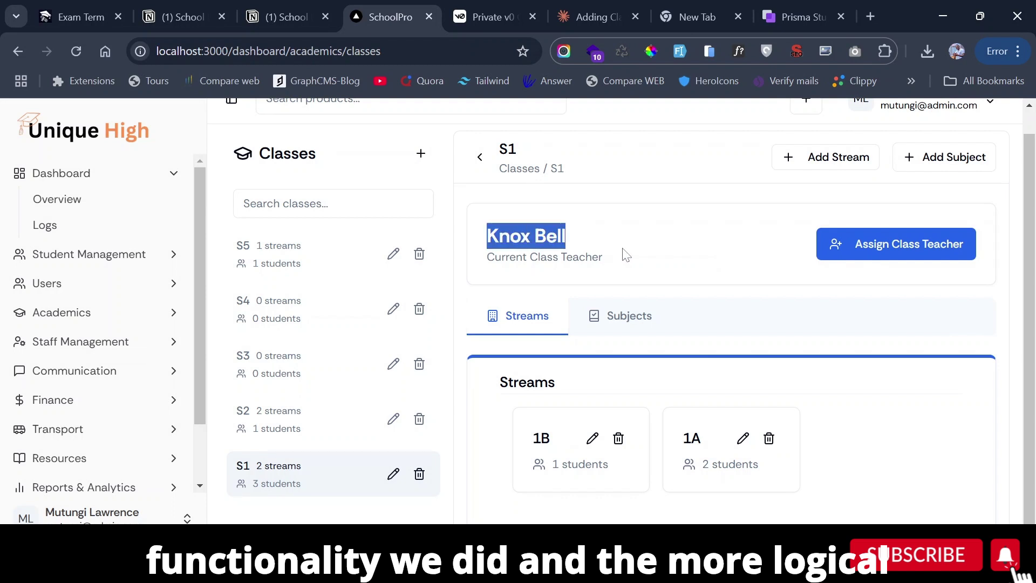
pyautogui.click(625, 255)
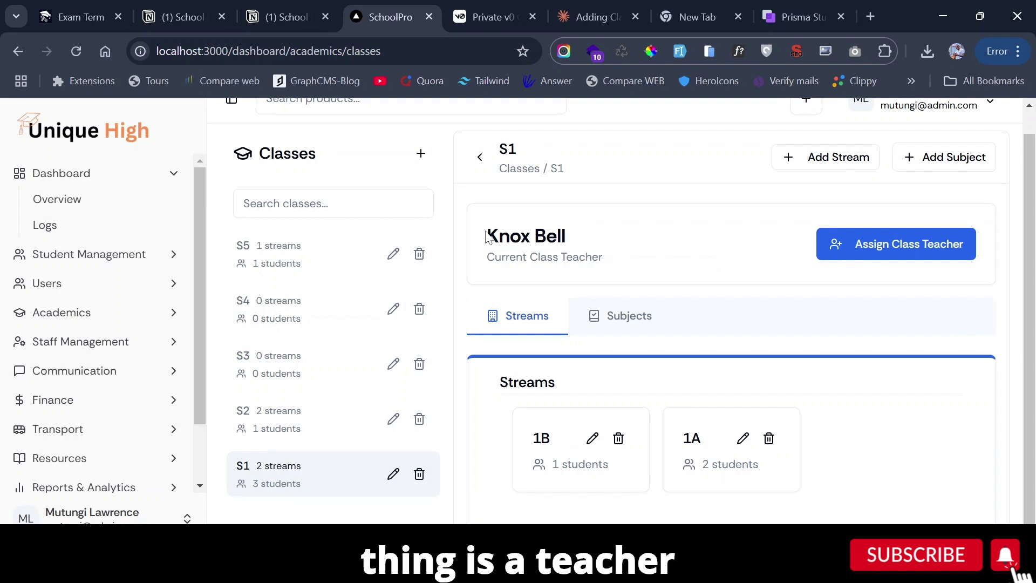
pyautogui.moveTo(605, 258); pyautogui.dragTo(482, 233)
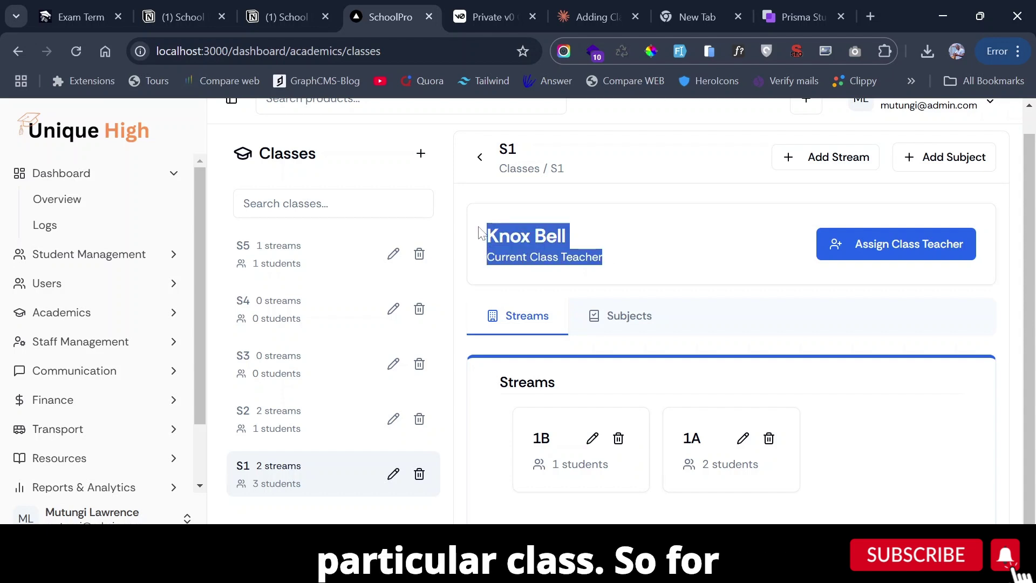
pyautogui.click(625, 254)
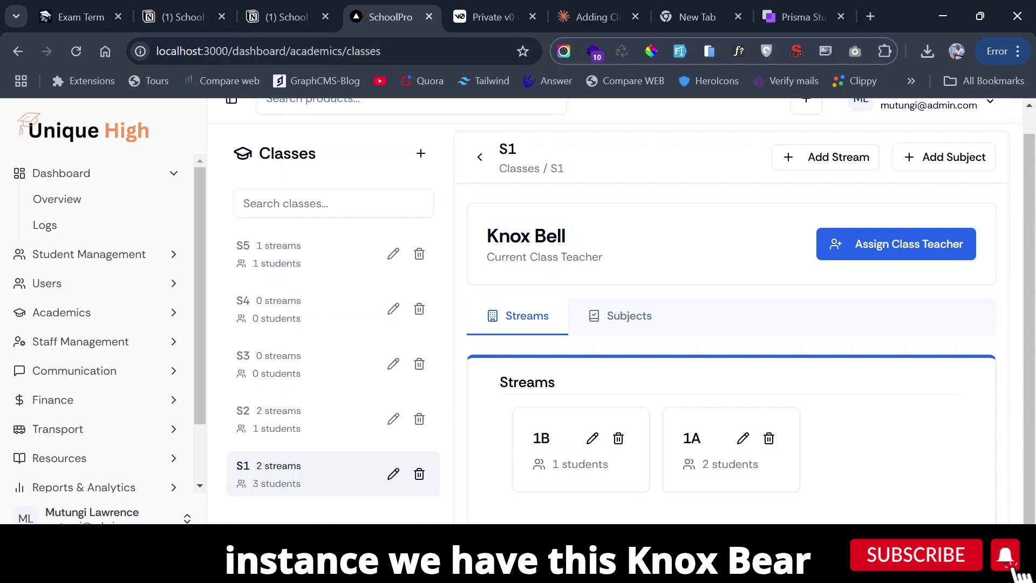
pyautogui.moveTo(475, 233); pyautogui.dragTo(588, 242)
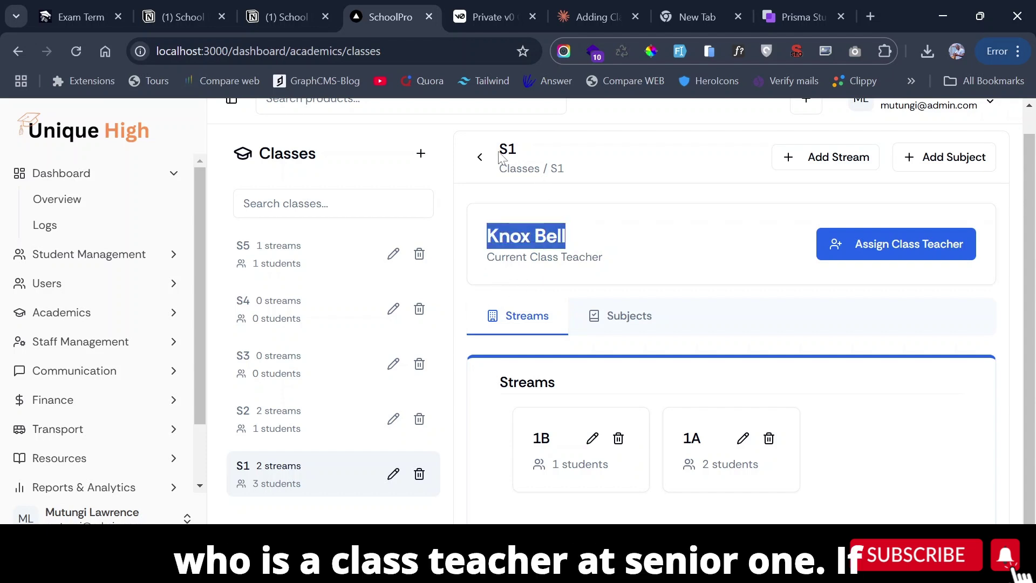
# Check S2's class teacher and S5's missing one, then return to S1's details
pyautogui.click(297, 423)
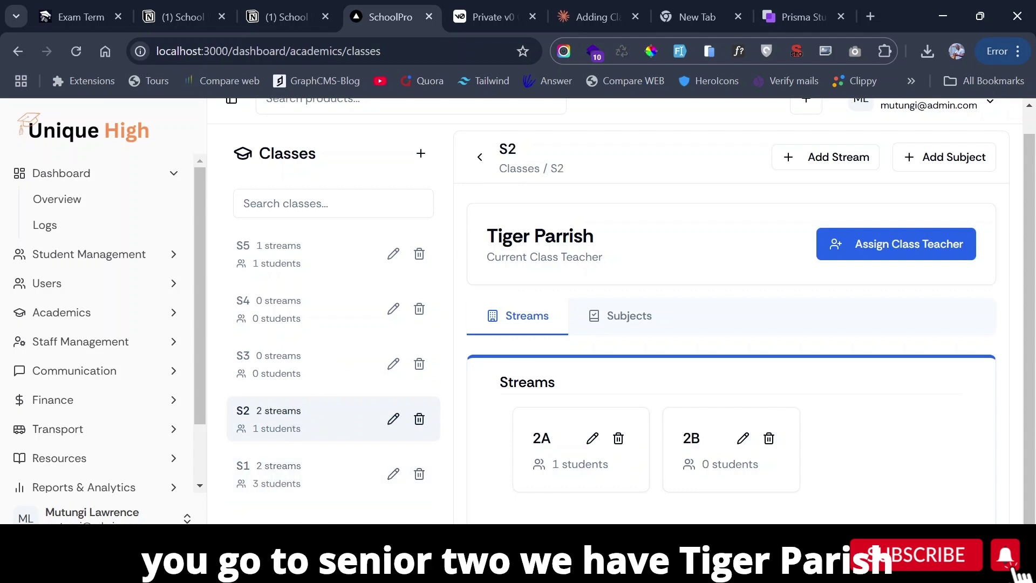
pyautogui.moveTo(484, 236); pyautogui.dragTo(623, 234)
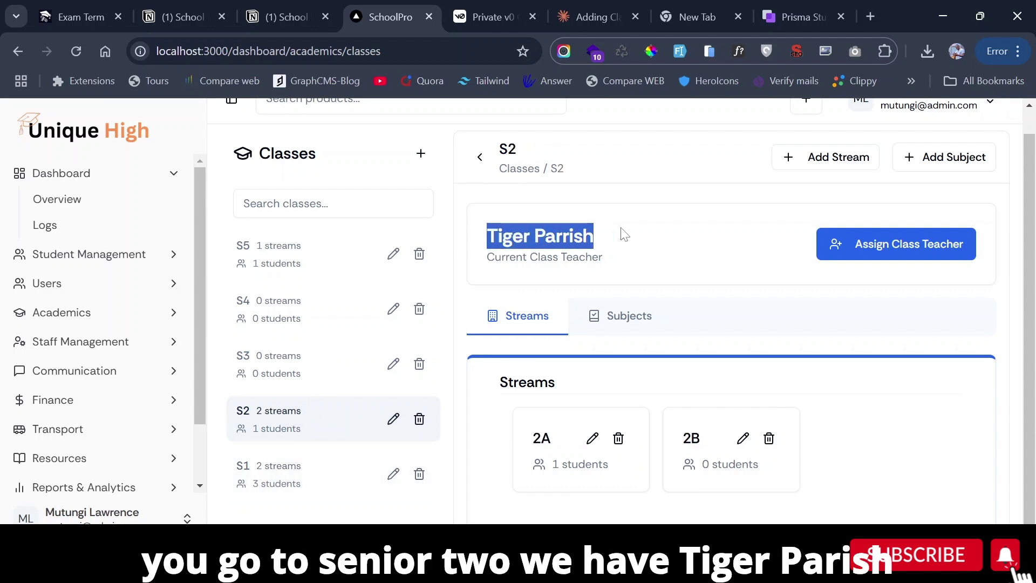
pyautogui.click(281, 265)
pyautogui.moveTo(487, 253); pyautogui.dragTo(696, 236)
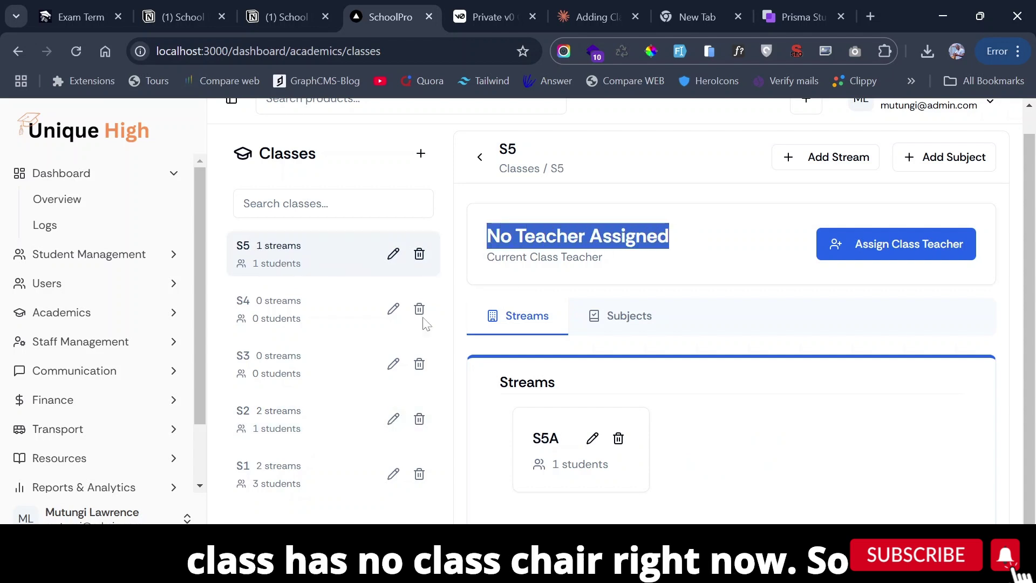
pyautogui.click(272, 479)
pyautogui.moveTo(576, 241); pyautogui.dragTo(473, 242)
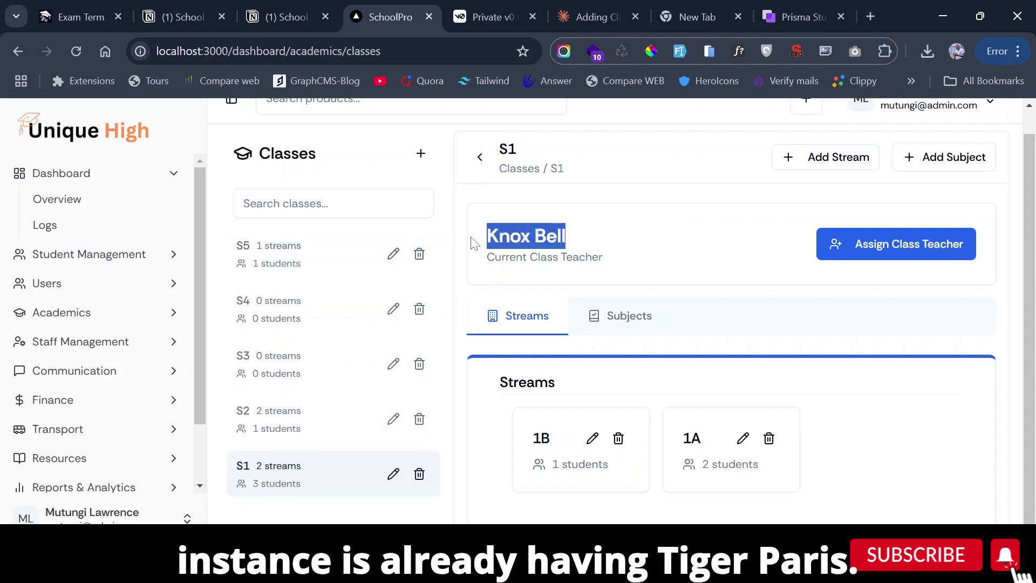
# Assign the other listed teacher as S1's class teacher and save the assignment
pyautogui.click(842, 250)
pyautogui.click(449, 330)
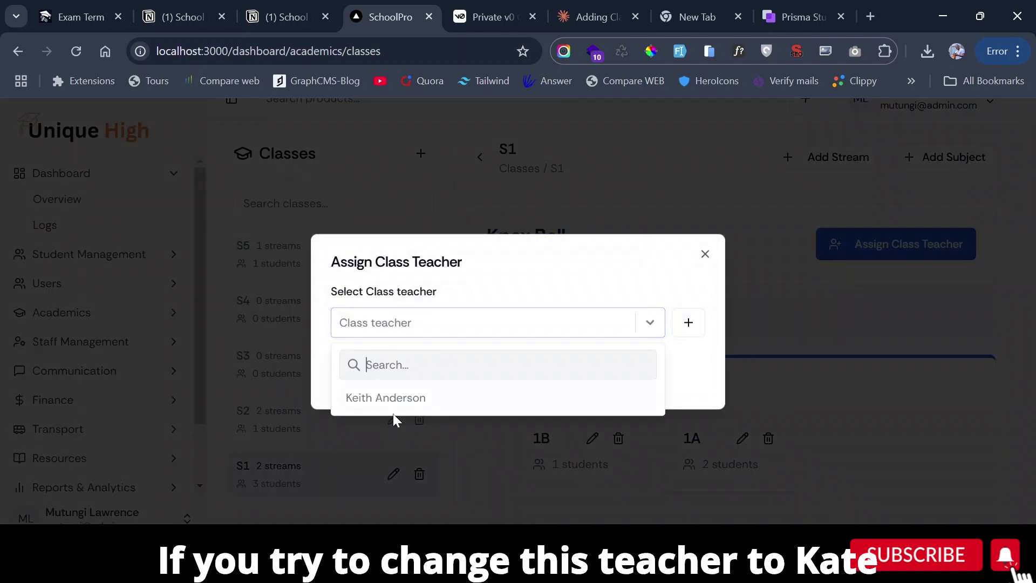
pyautogui.click(379, 406)
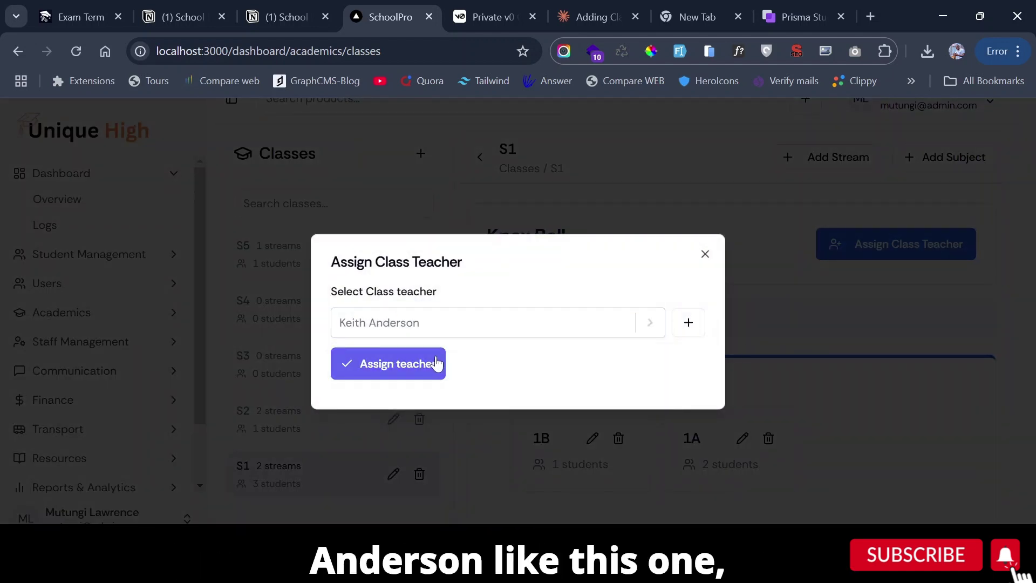
pyautogui.click(397, 363)
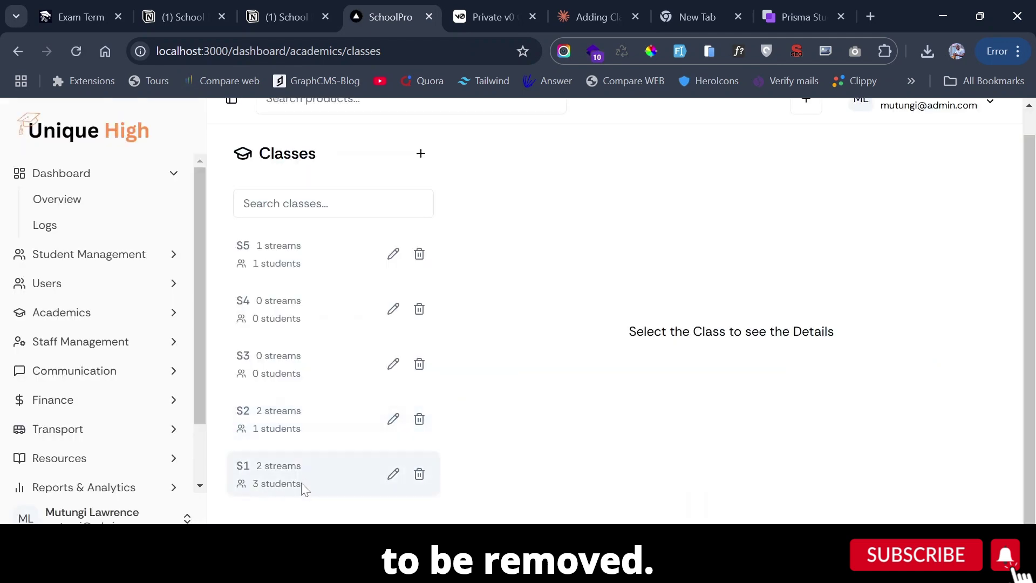
# Reopen S1 and confirm its new class teacher is shown
pyautogui.click(300, 486)
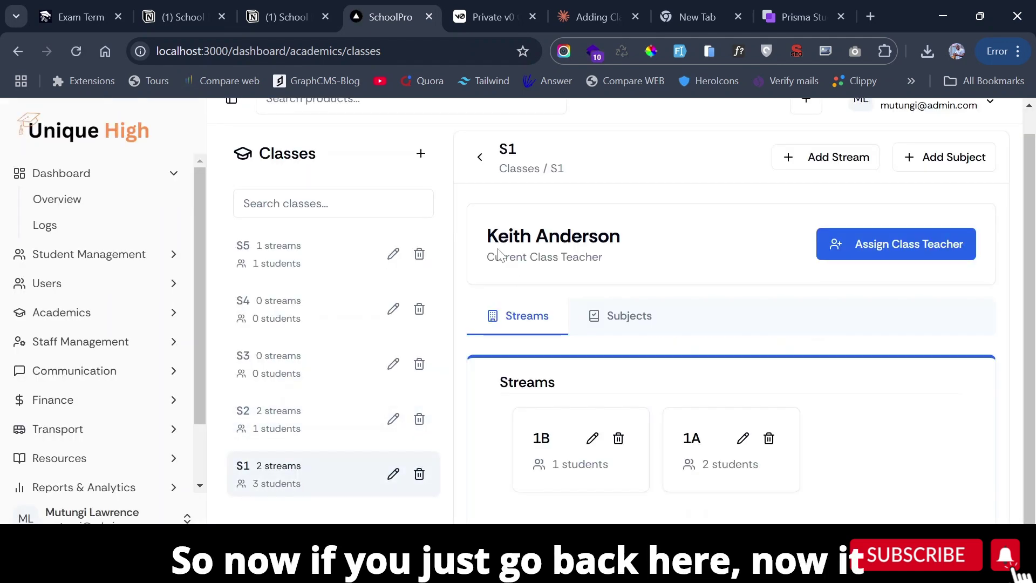
pyautogui.moveTo(485, 250); pyautogui.dragTo(629, 241)
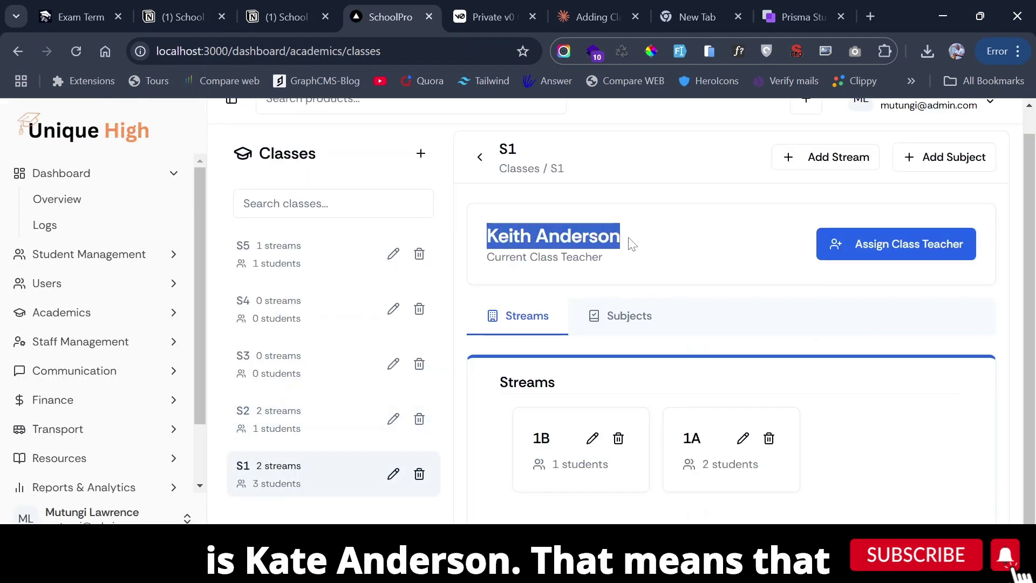
pyautogui.click(338, 252)
# Review the teachers offered for S5, then close the form leaving S5 unassigned
pyautogui.click(289, 251)
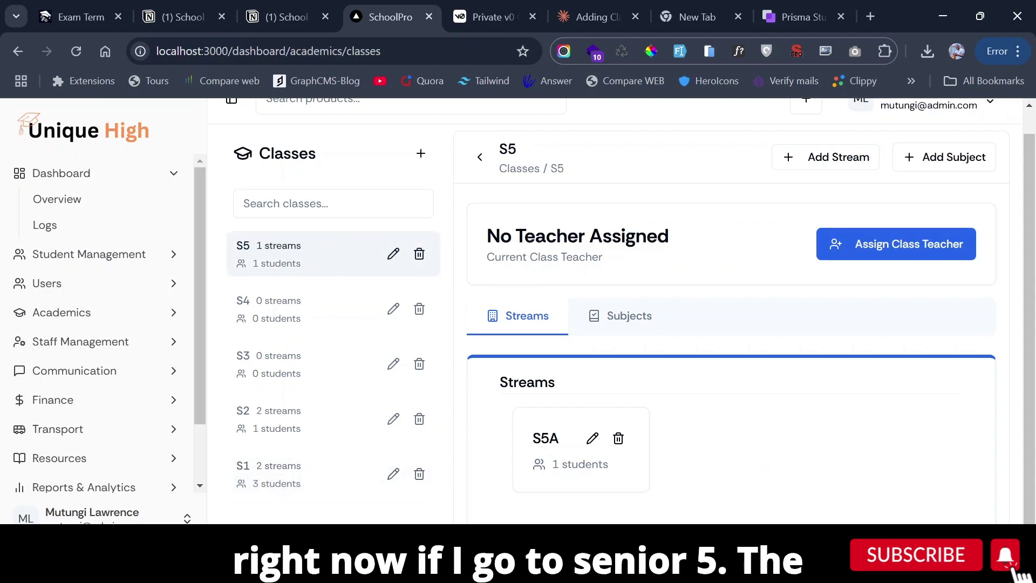
pyautogui.click(863, 260)
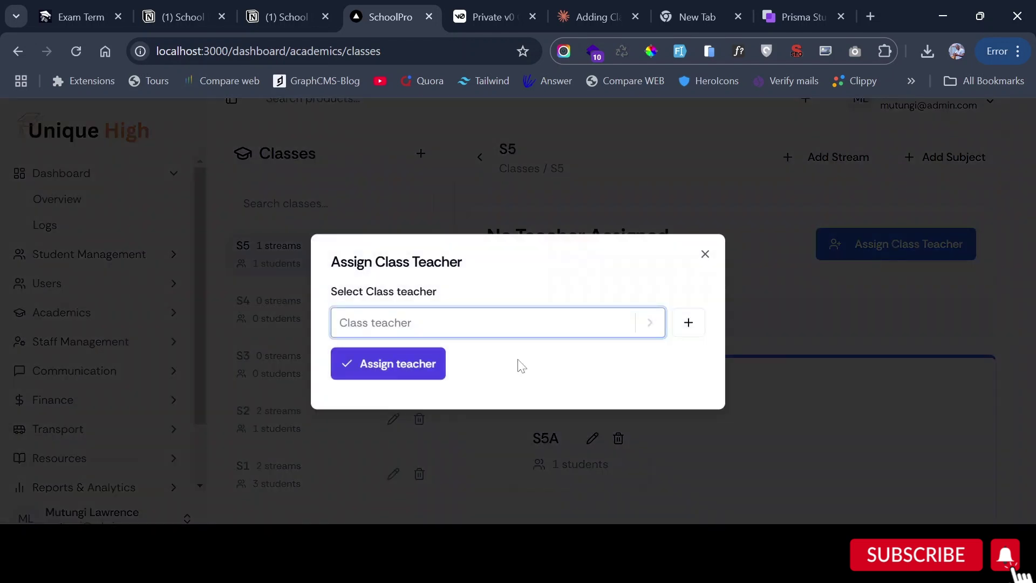
pyautogui.click(485, 327)
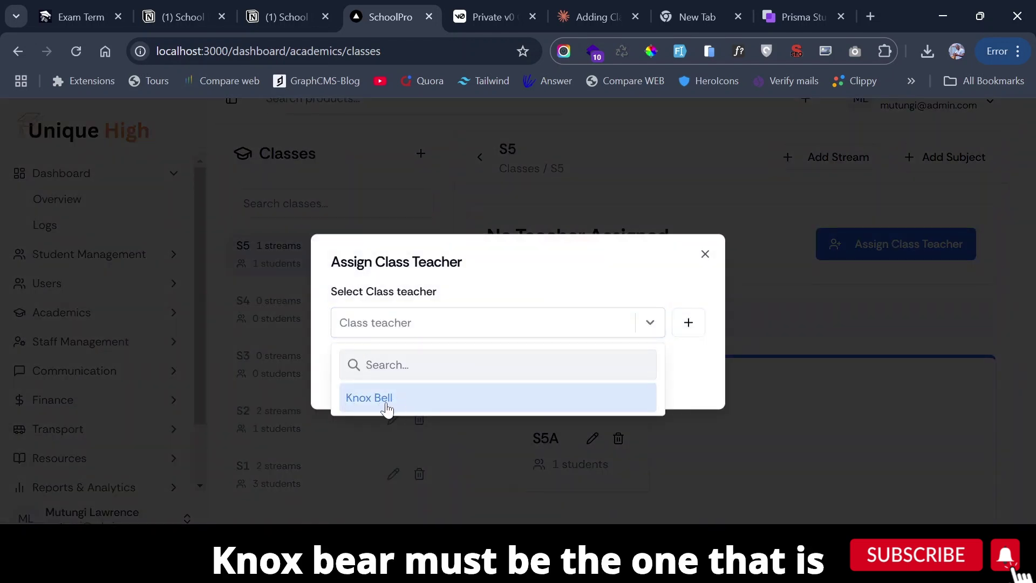
pyautogui.click(705, 255)
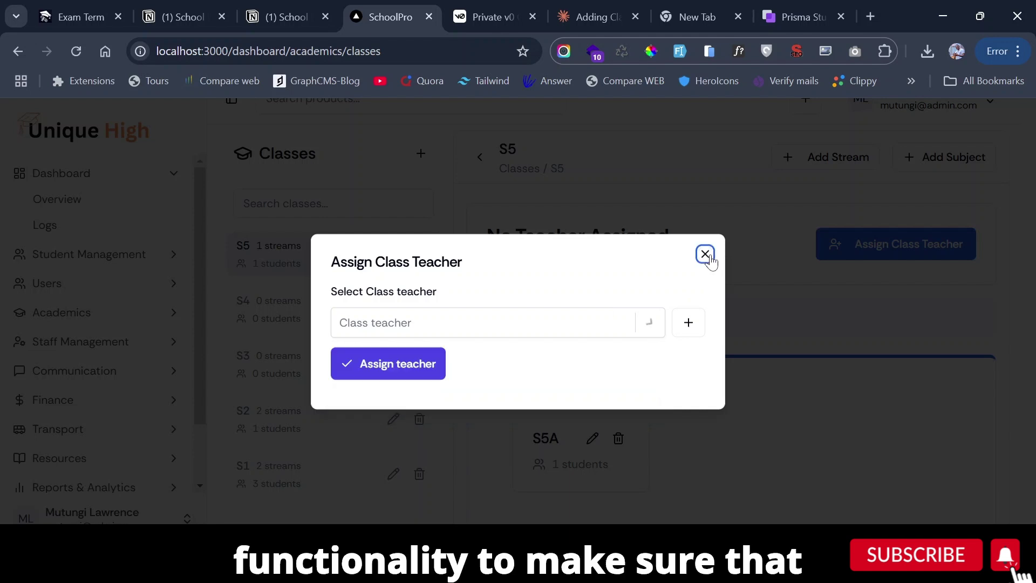
pyautogui.click(706, 255)
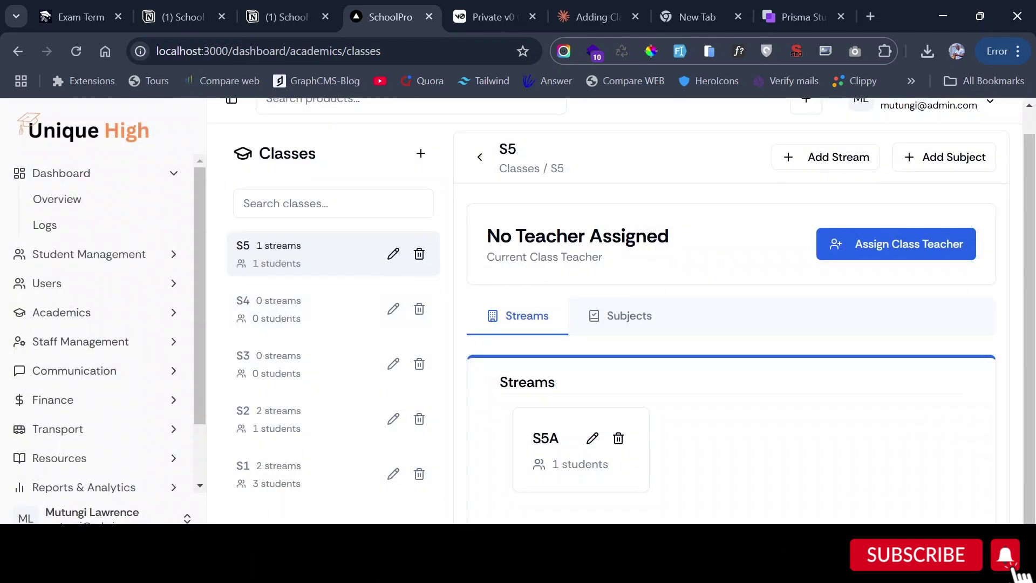
pyautogui.moveTo(486, 235); pyautogui.dragTo(690, 264)
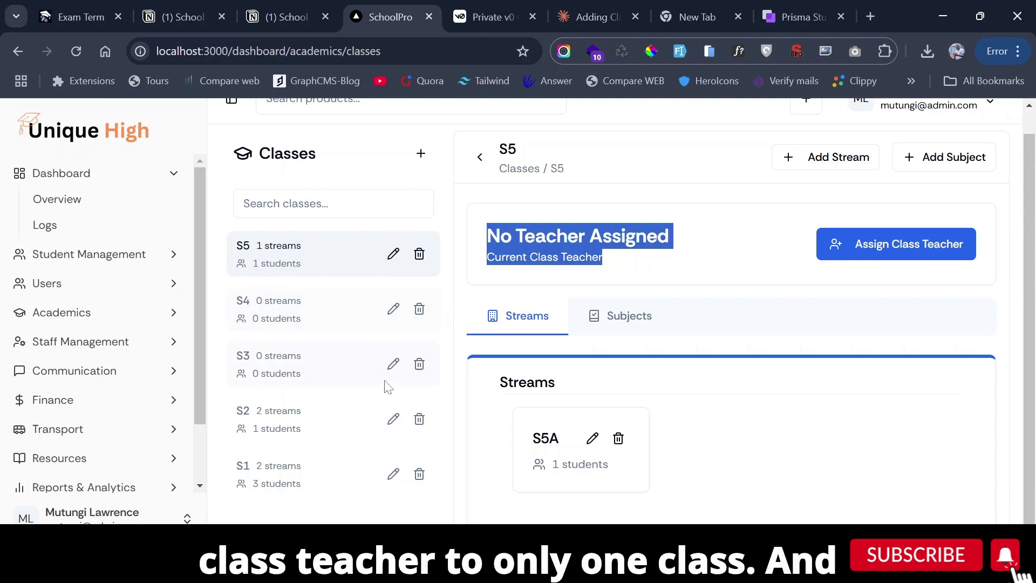
# Check S1's replacement options, which list only its former teacher, and close without changes
pyautogui.click(288, 475)
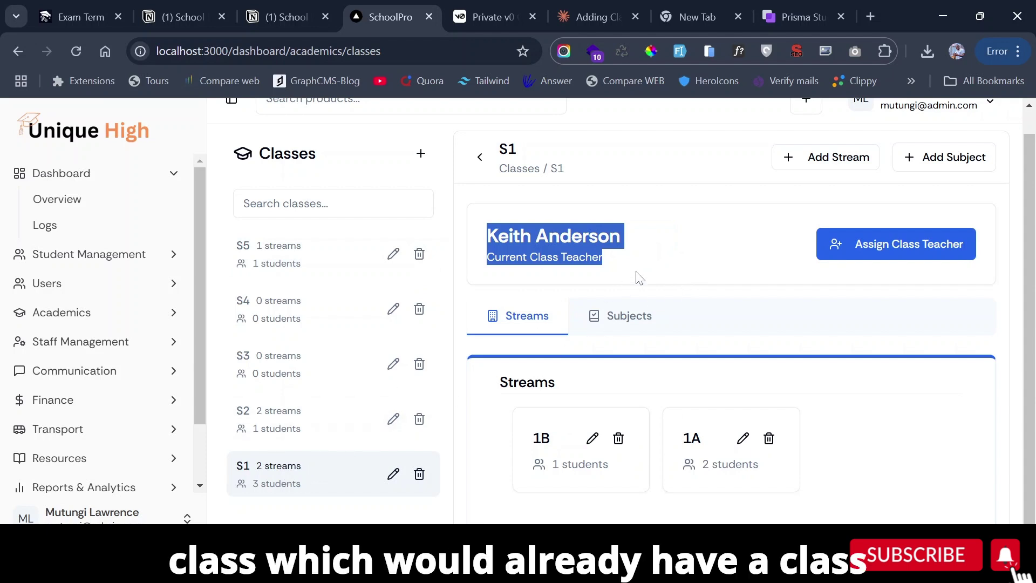
pyautogui.click(669, 260)
pyautogui.moveTo(488, 236); pyautogui.dragTo(668, 238)
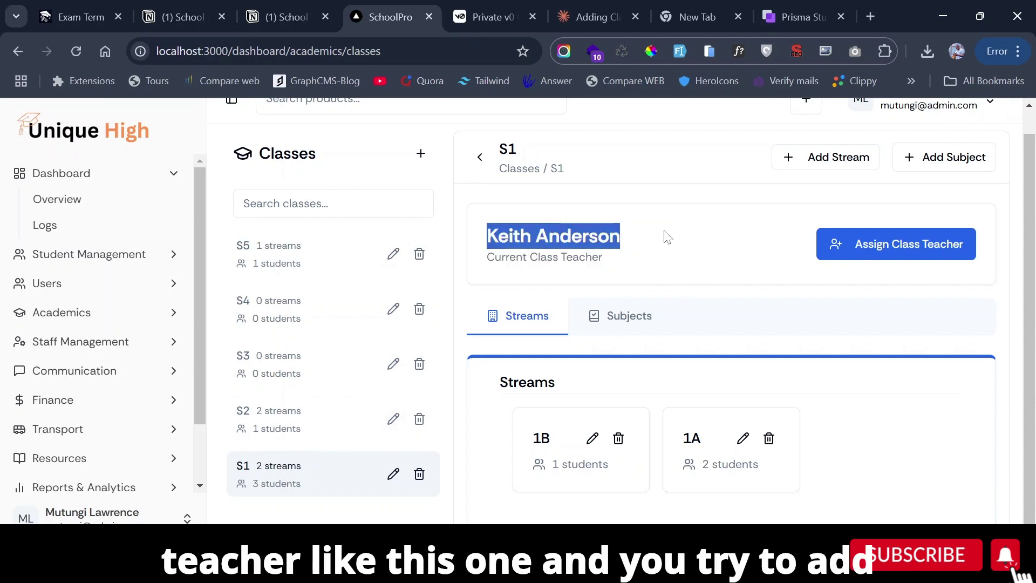
pyautogui.click(879, 254)
pyautogui.click(491, 338)
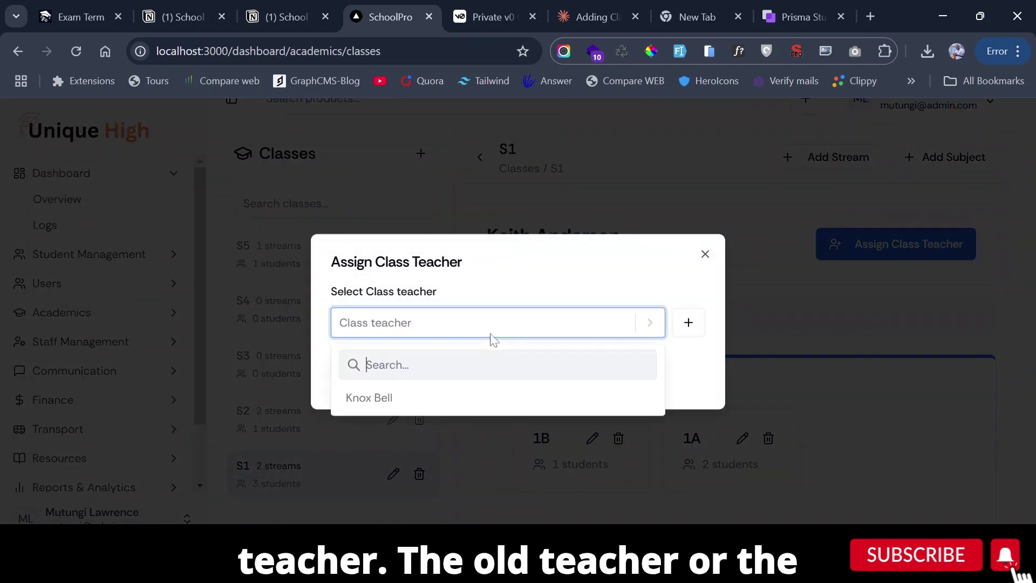
pyautogui.click(705, 255)
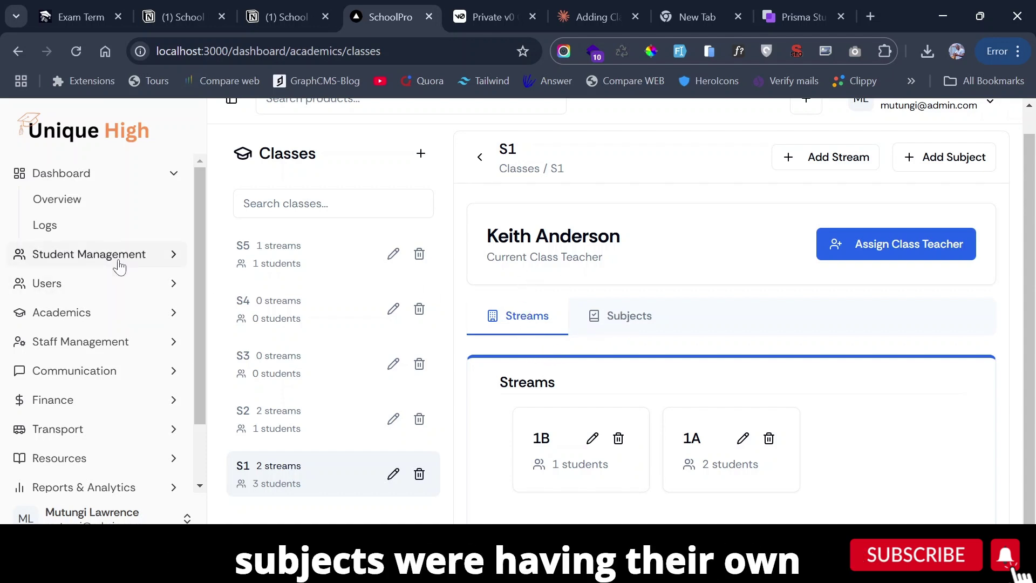
# Expand Academics in the sidebar and review S1's streams 1B (1 student) and 1A (2 students)
pyautogui.click(108, 318)
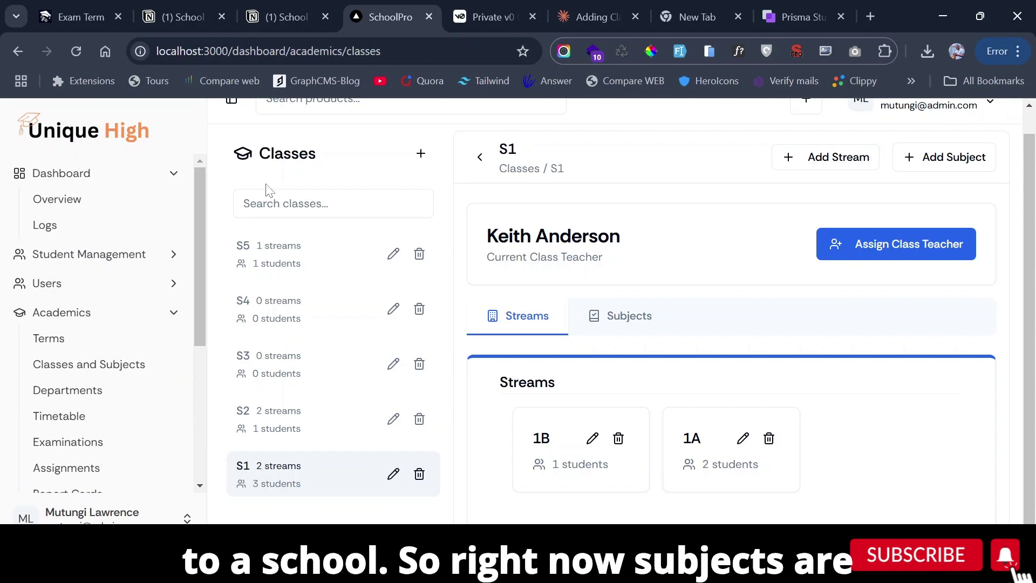
pyautogui.scroll(-1, 85, 398)
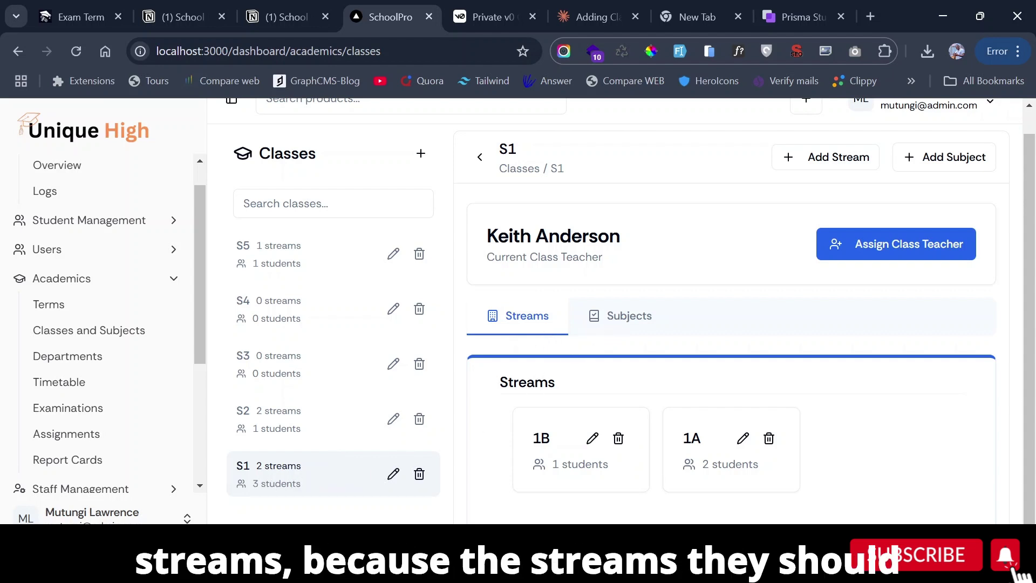
pyautogui.moveTo(538, 450); pyautogui.dragTo(725, 454)
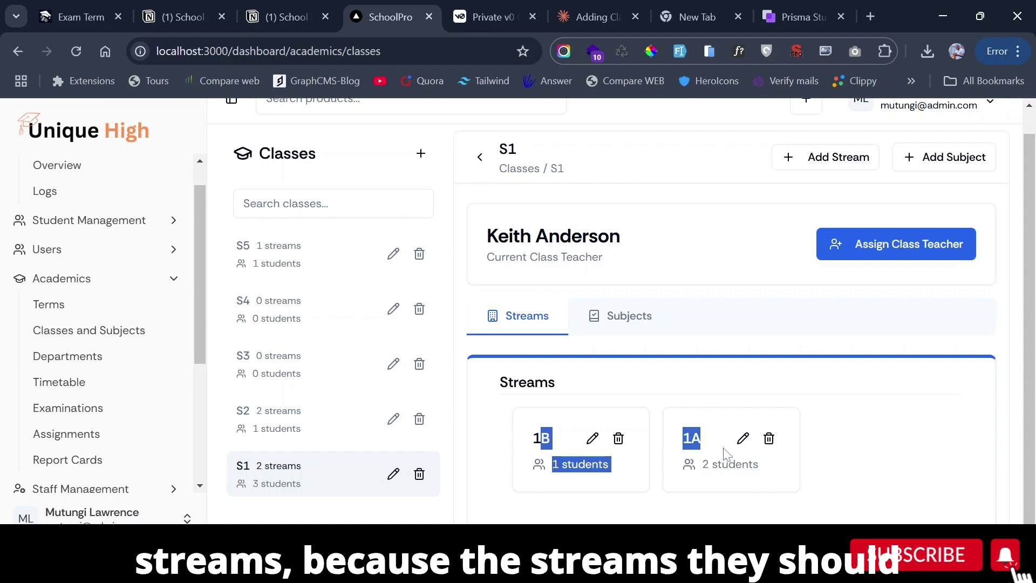
pyautogui.moveTo(514, 235); pyautogui.dragTo(630, 262)
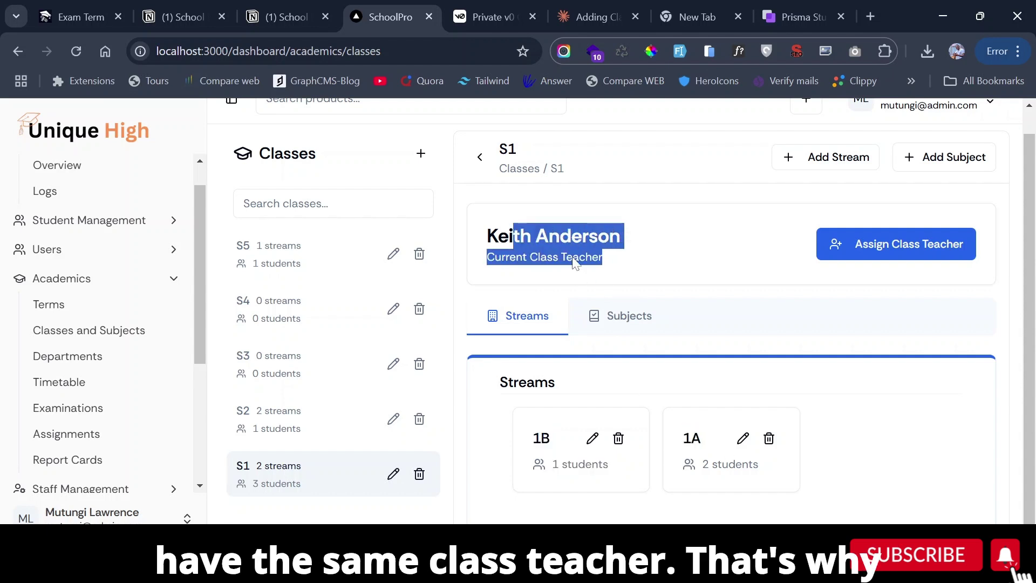
# Show S1's subjects, listing only Mathematics (MATH01) with its subject teacher
pyautogui.moveTo(484, 236); pyautogui.dragTo(710, 240)
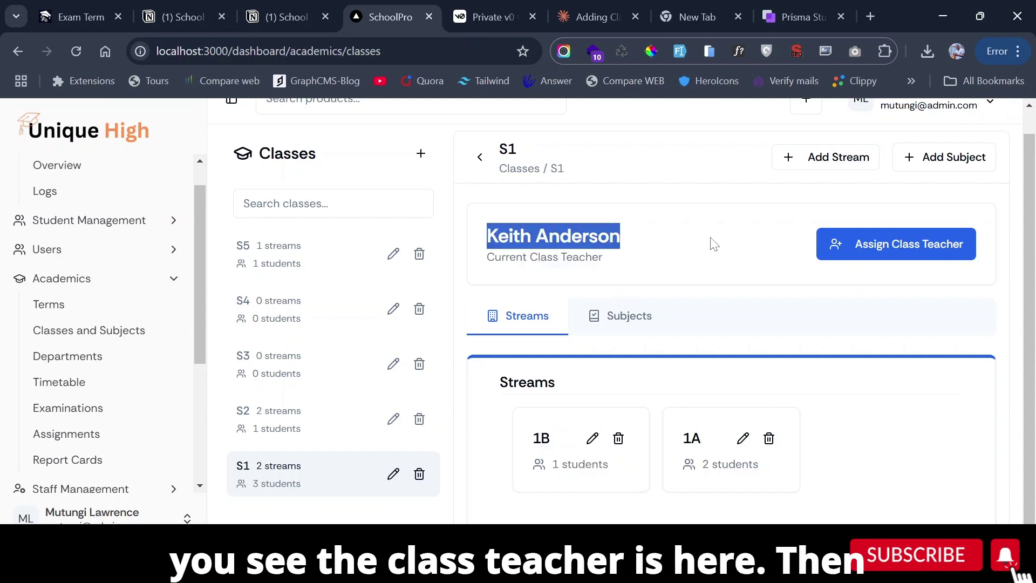
pyautogui.click(600, 337)
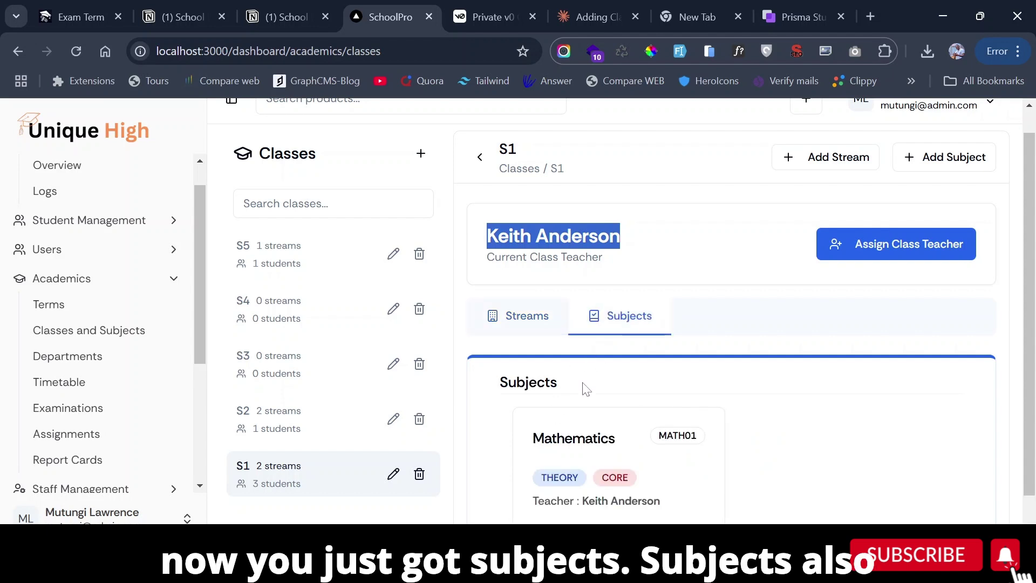
pyautogui.scroll(-1, 566, 437)
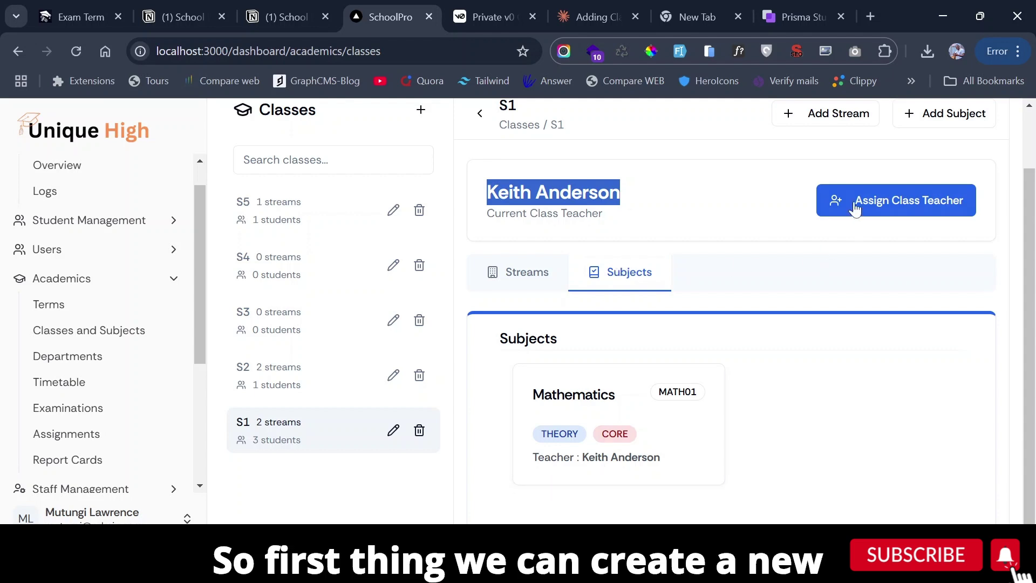
pyautogui.scroll(1, 918, 167)
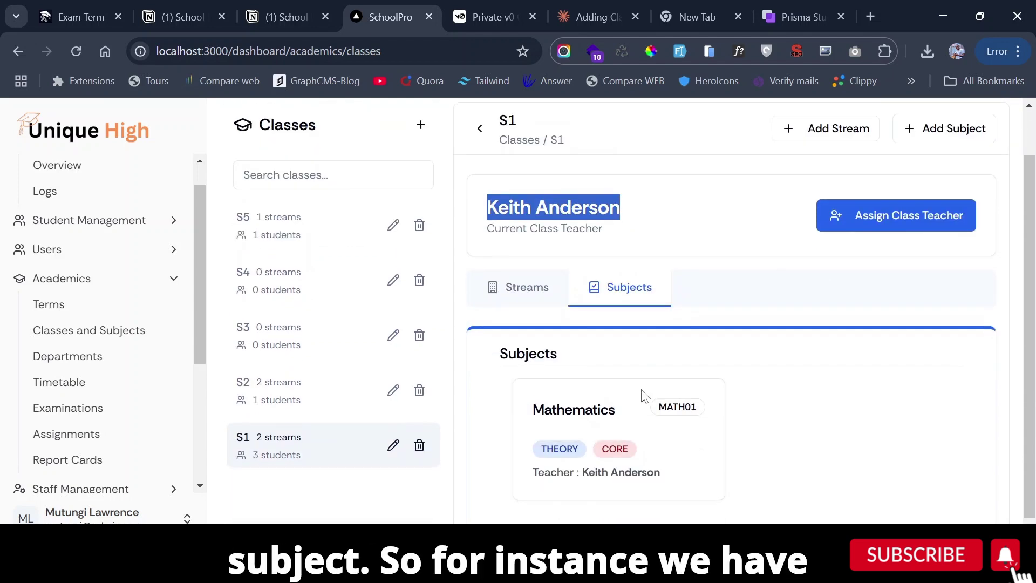
pyautogui.scroll(1, 636, 331)
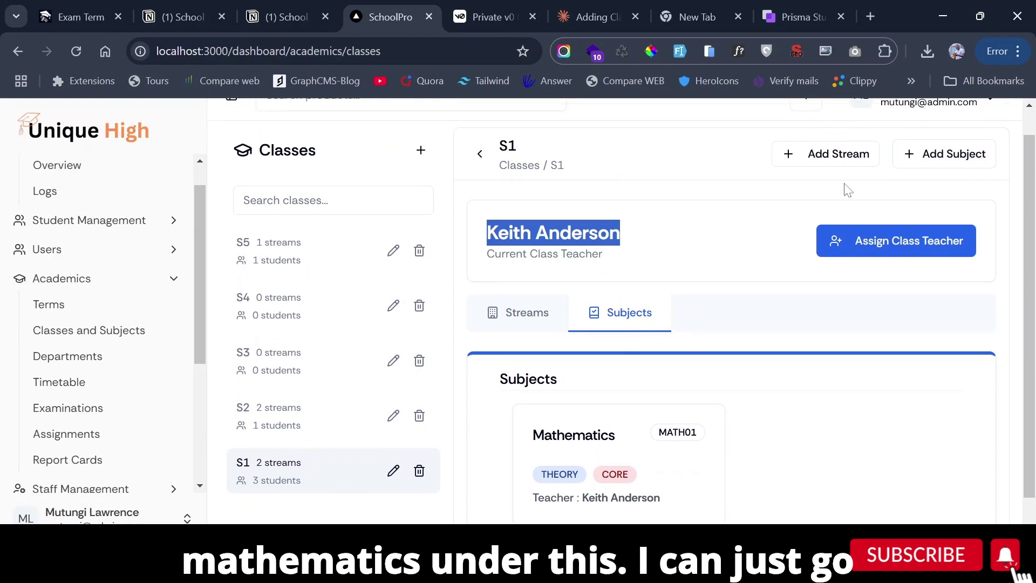
# Start a new S1 subject named Biology with code BIO 101 and short name BIO
pyautogui.click(912, 162)
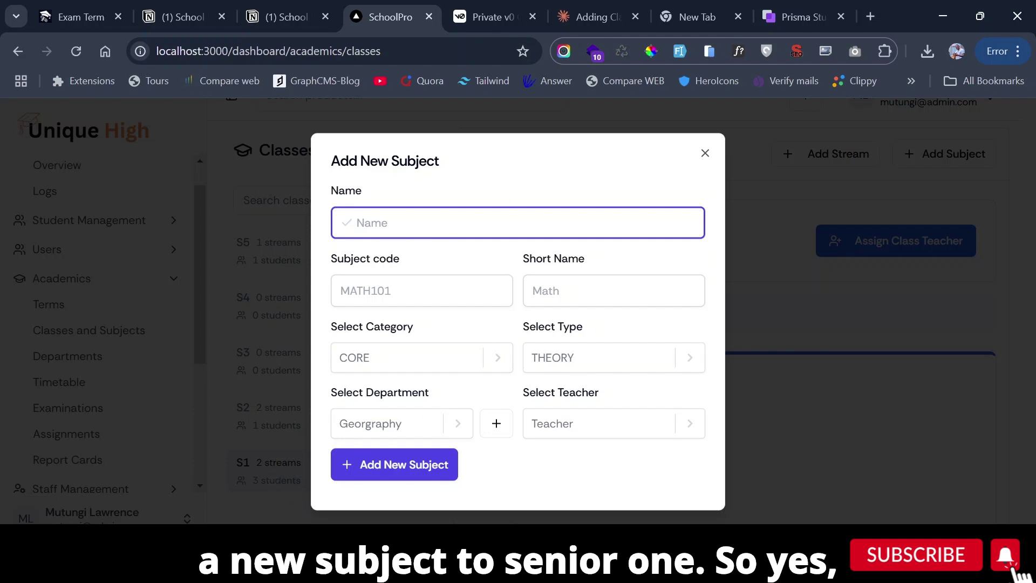
pyautogui.click(704, 154)
pyautogui.click(926, 154)
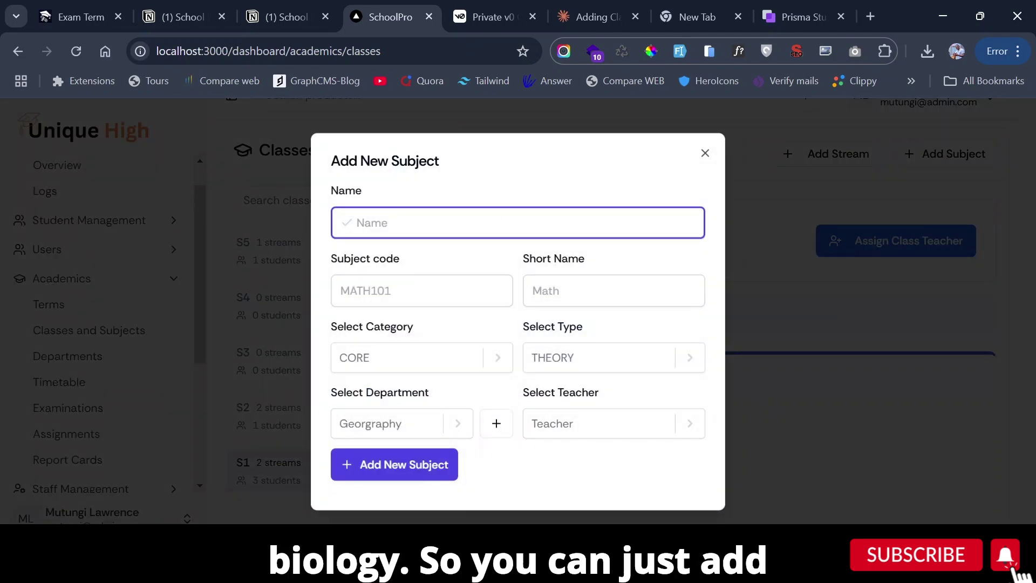
pyautogui.write('Biology')
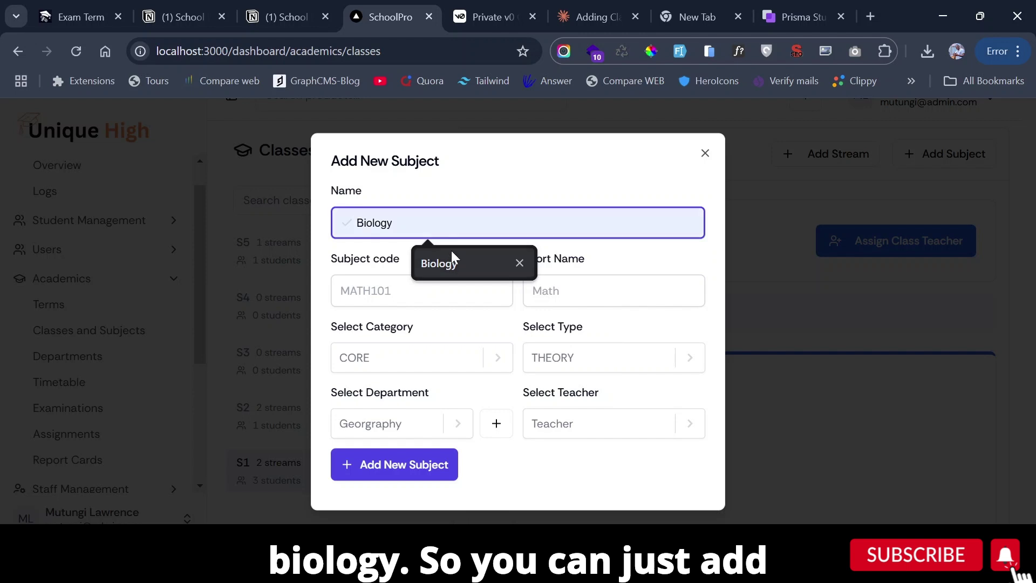
pyautogui.click(439, 263)
pyautogui.press('Tab')
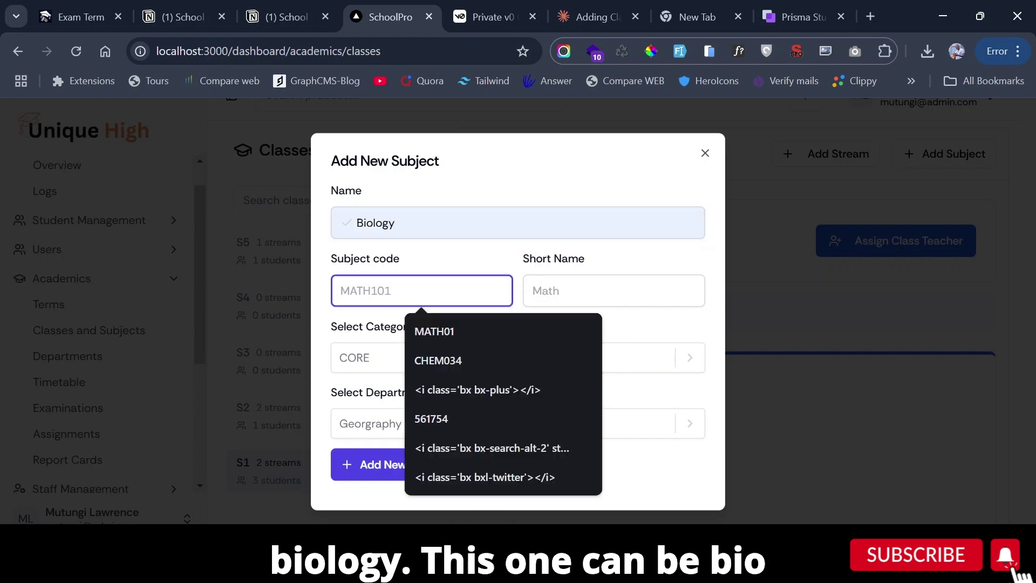
pyautogui.write('B')
pyautogui.click(451, 331)
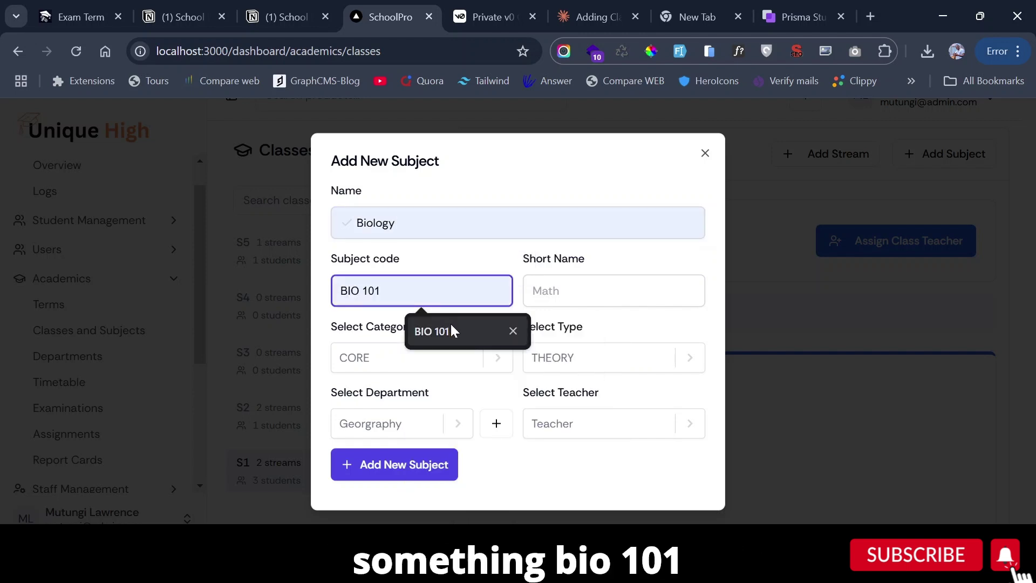
pyautogui.press('Tab')
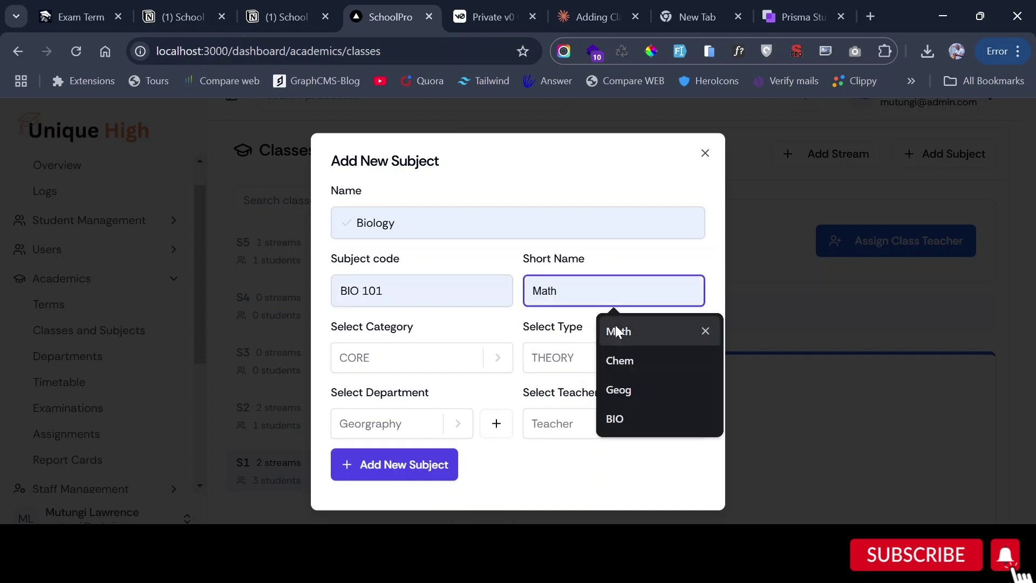
pyautogui.click(615, 418)
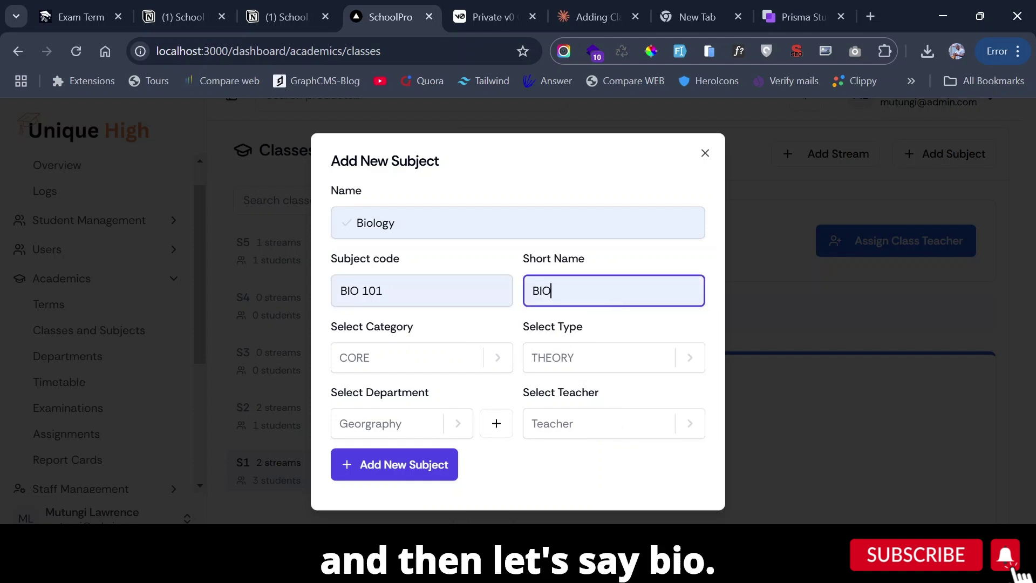
# Set the new subject's category to CORE and its type to BOTH
pyautogui.click(377, 360)
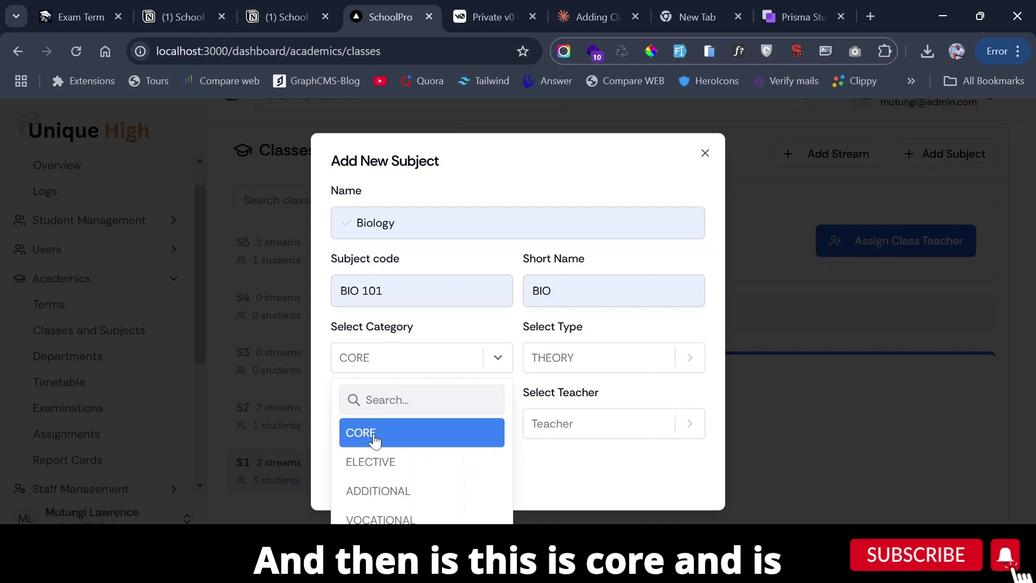
pyautogui.click(376, 436)
pyautogui.click(553, 369)
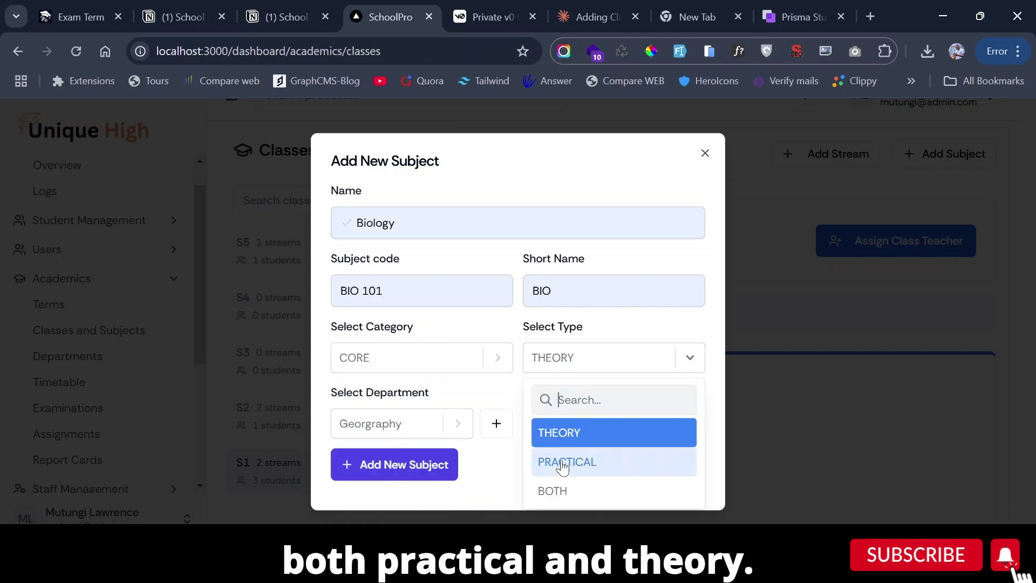
pyautogui.click(553, 492)
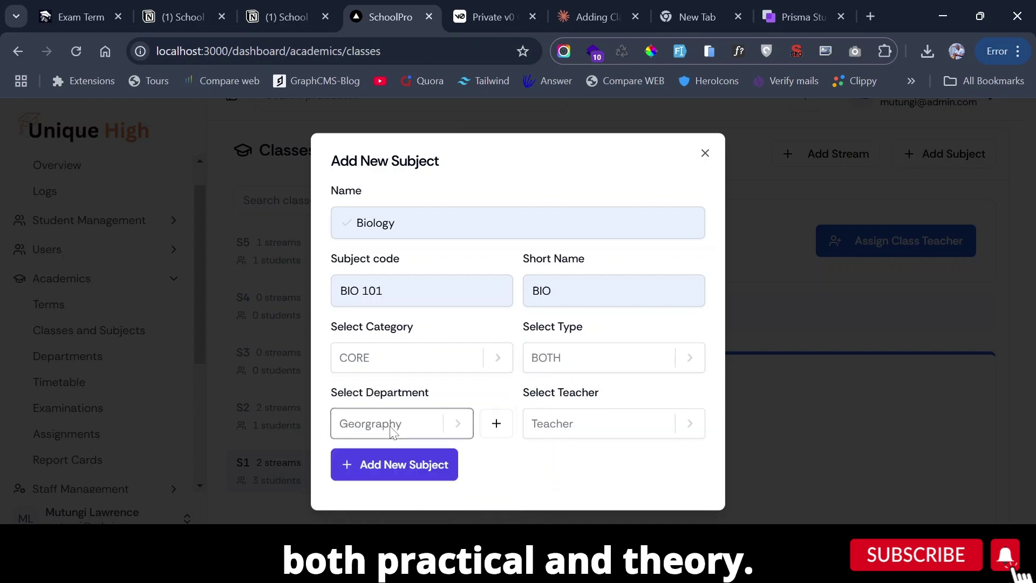
pyautogui.click(390, 432)
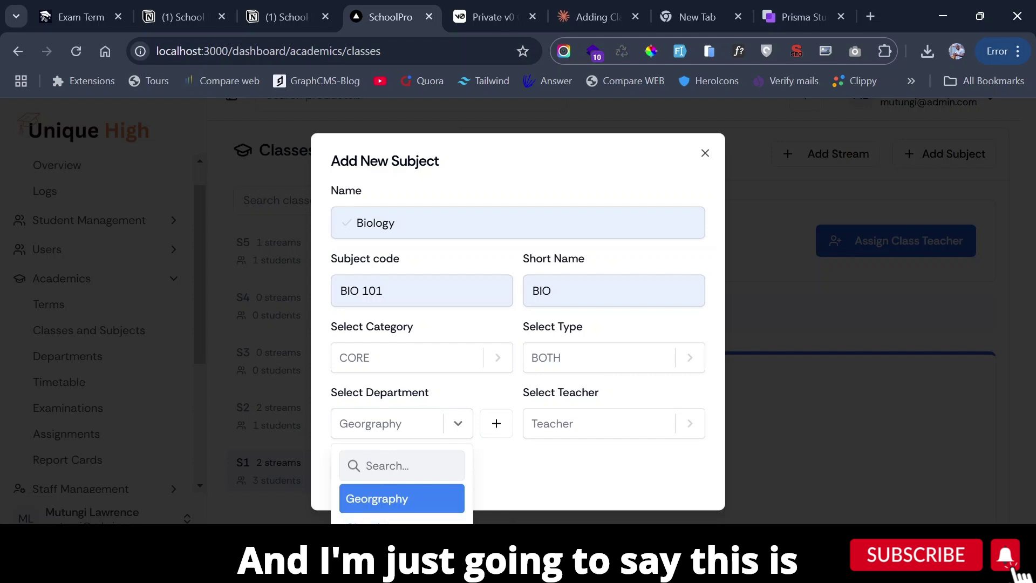
# Put Biology under the Chemistry department, taught by the class teacher, and save it
pyautogui.write('B')
pyautogui.press('BackSpace')
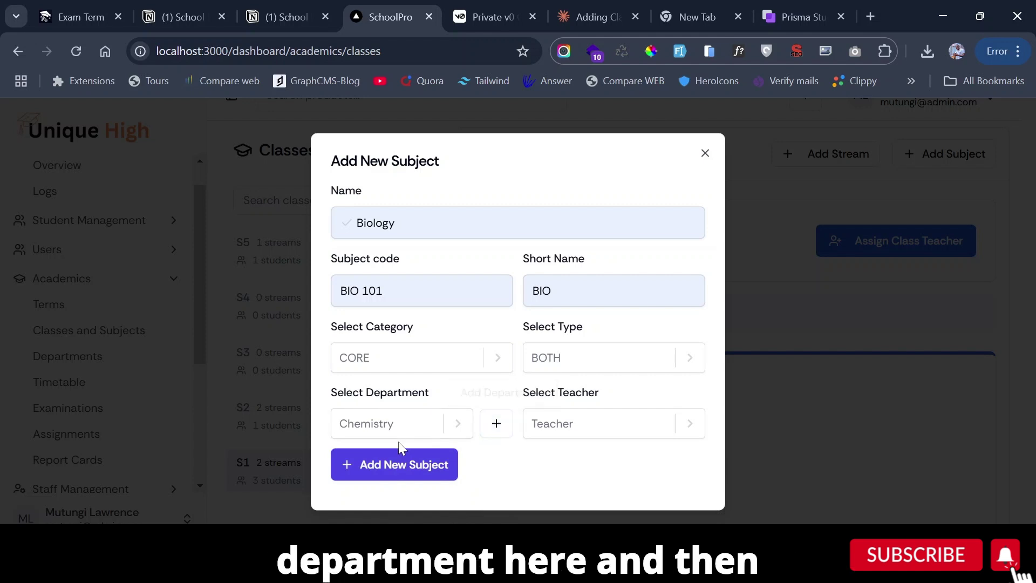
pyautogui.click(587, 426)
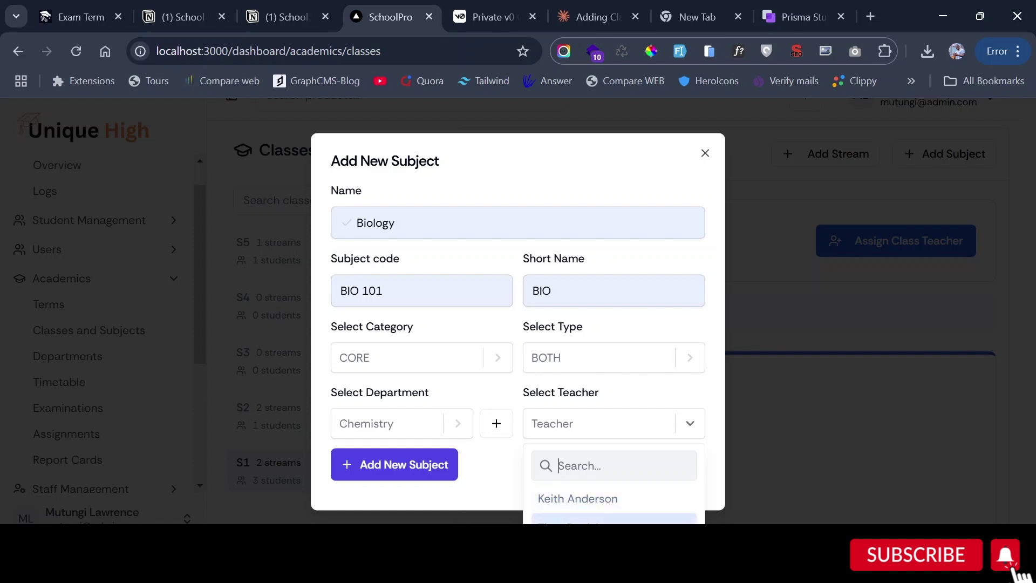
pyautogui.click(587, 498)
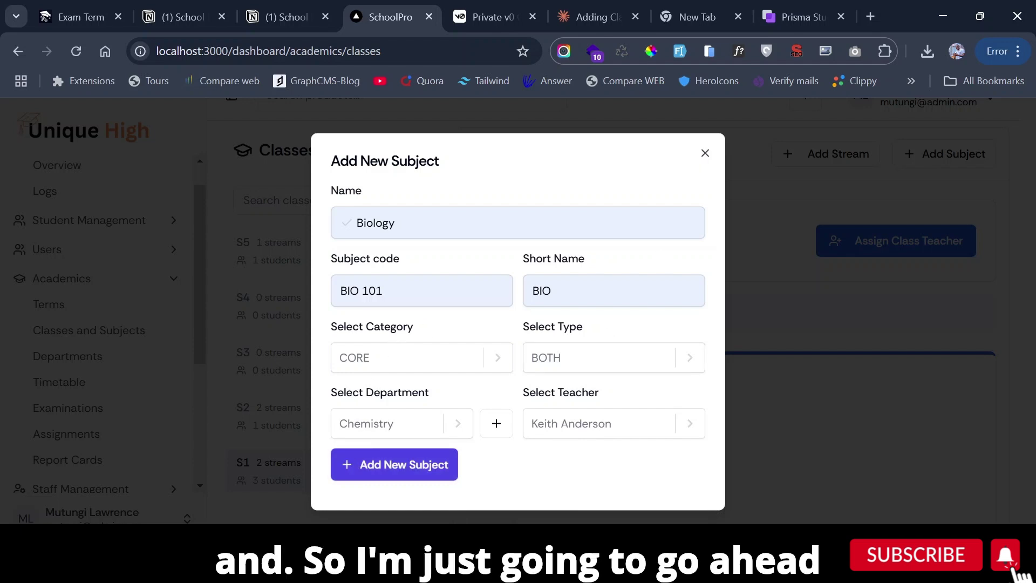
pyautogui.click(397, 466)
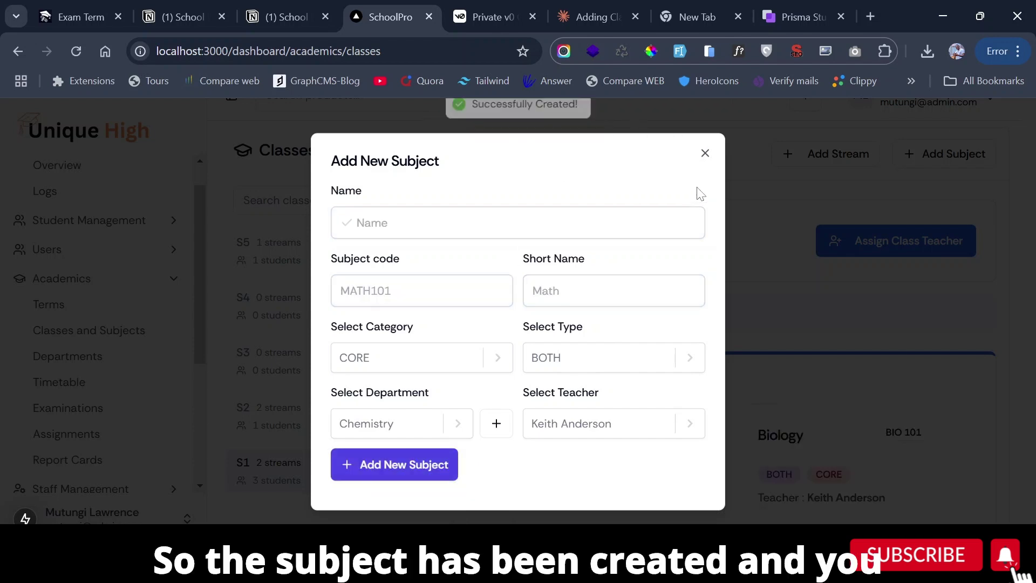
# Close the form, view Biology (BIO 101)'s details beside Mathematics, then close the drawer
pyautogui.click(705, 154)
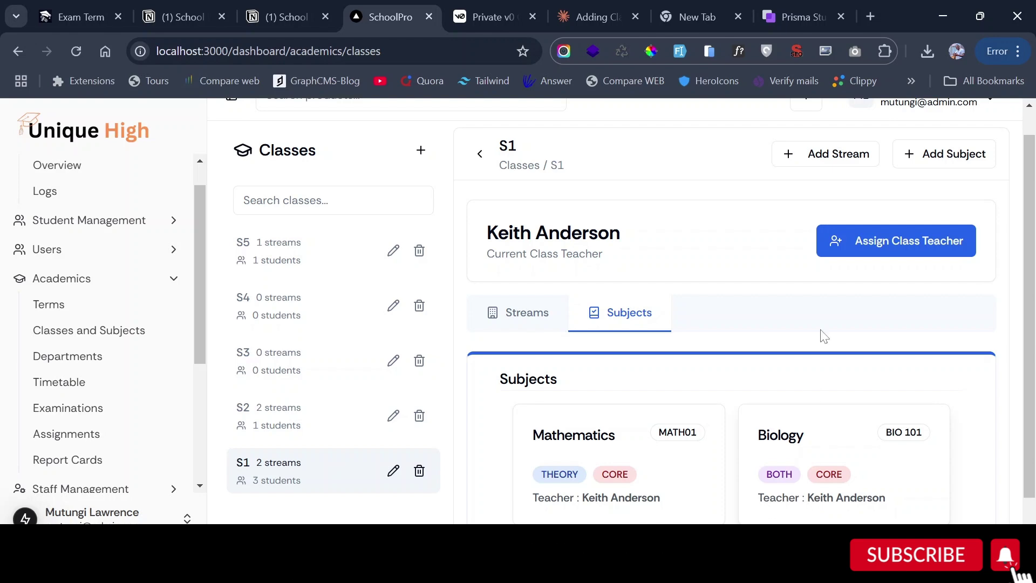
pyautogui.click(892, 475)
pyautogui.scroll(-1, 678, 309)
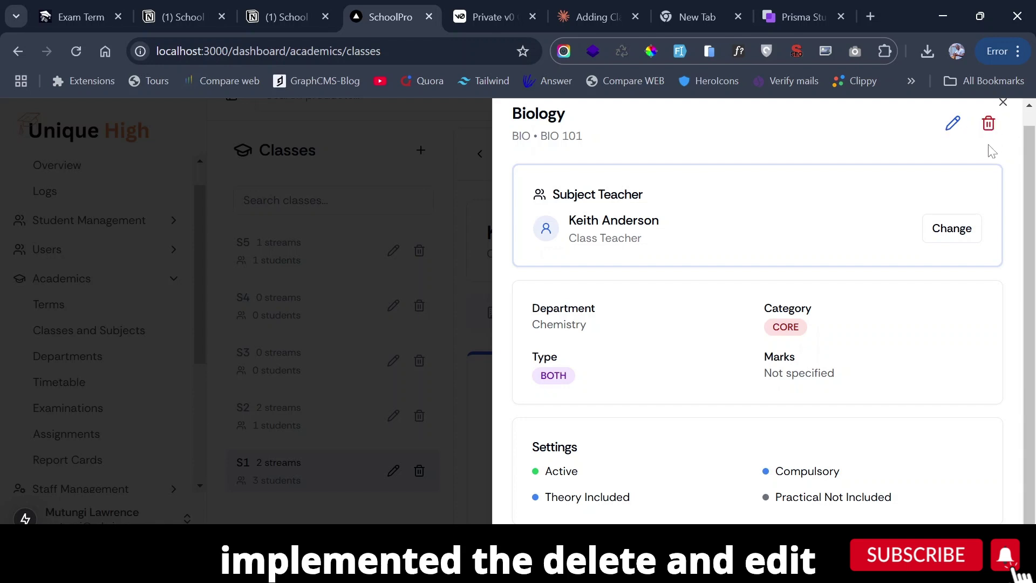
pyautogui.click(1002, 103)
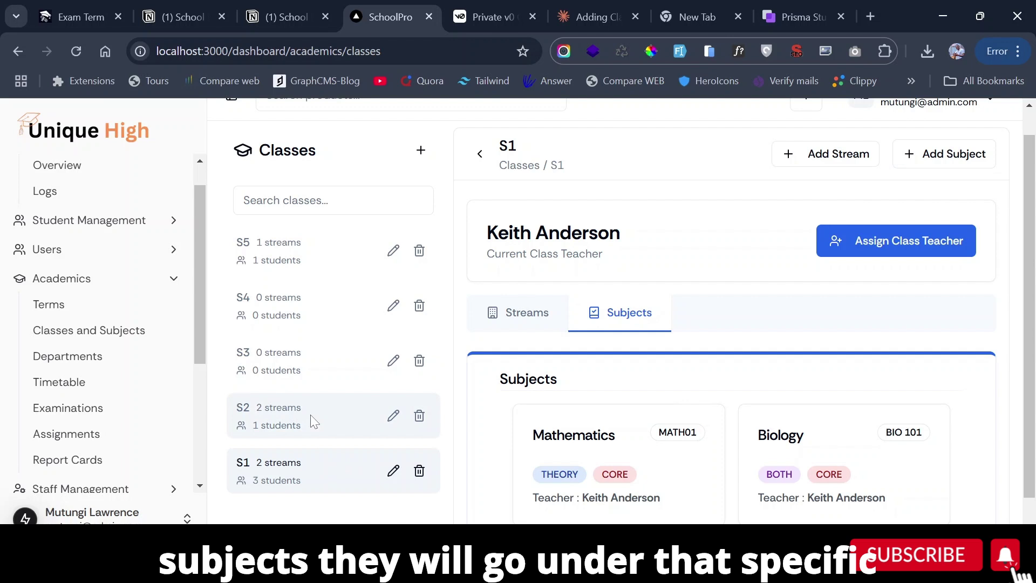
pyautogui.click(268, 409)
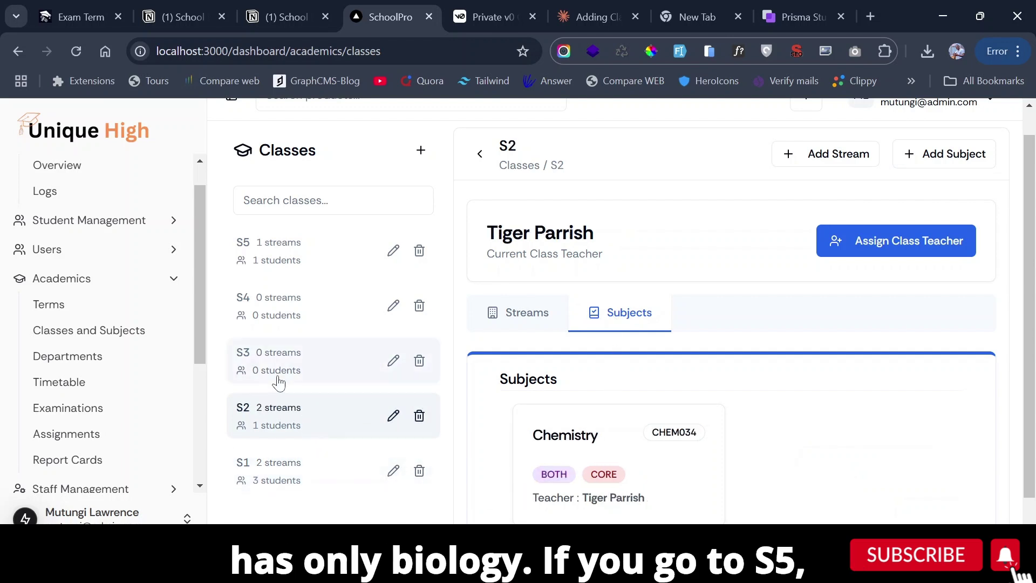
pyautogui.click(289, 246)
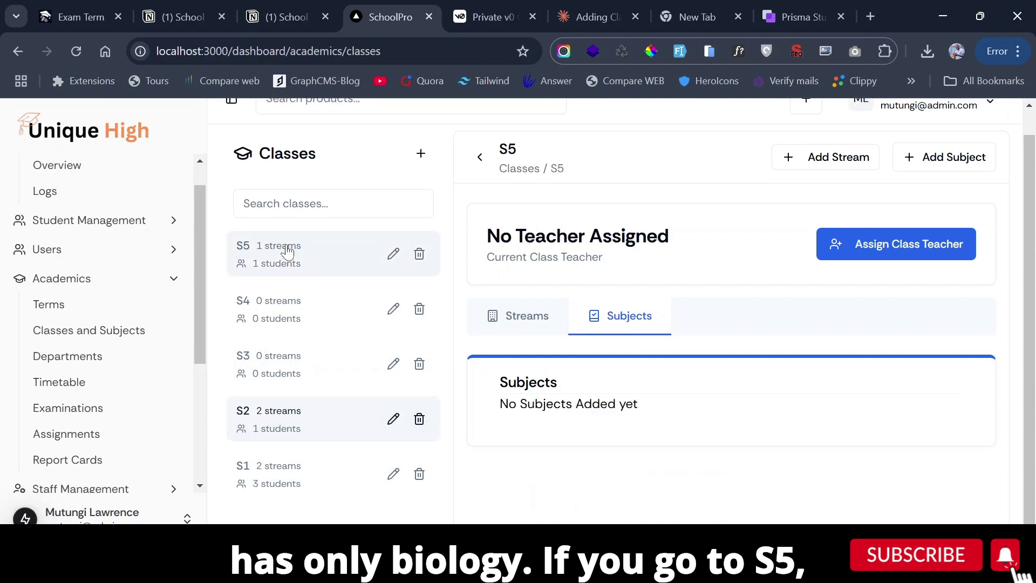
pyautogui.moveTo(508, 404); pyautogui.dragTo(659, 418)
pyautogui.click(661, 419)
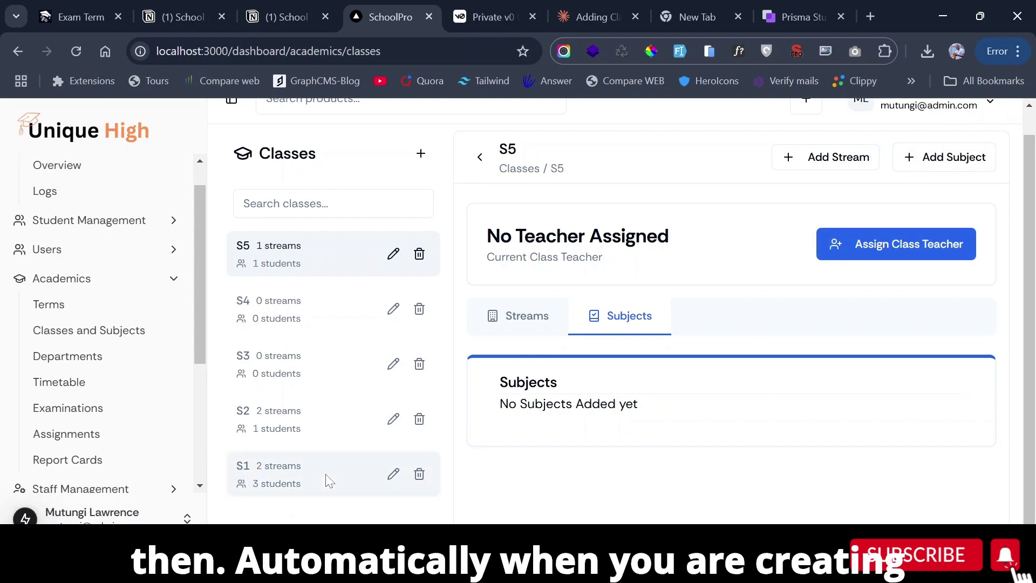
pyautogui.click(258, 472)
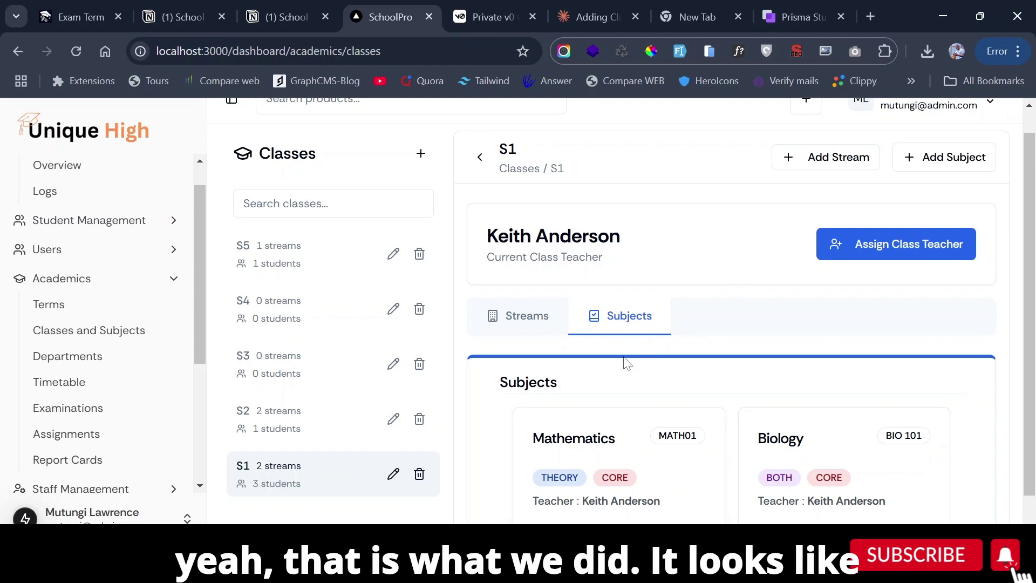
pyautogui.click(512, 331)
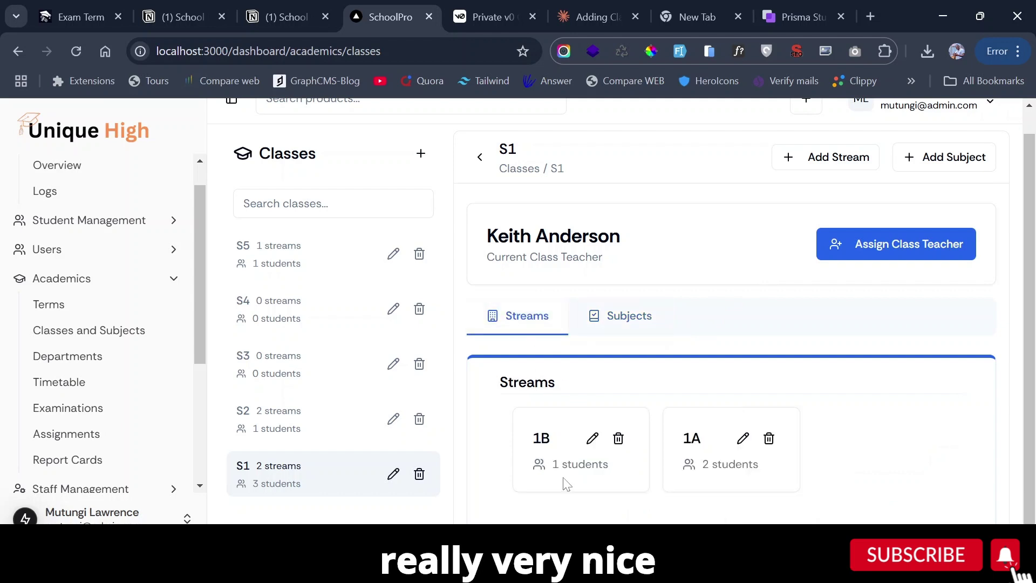
pyautogui.click(612, 320)
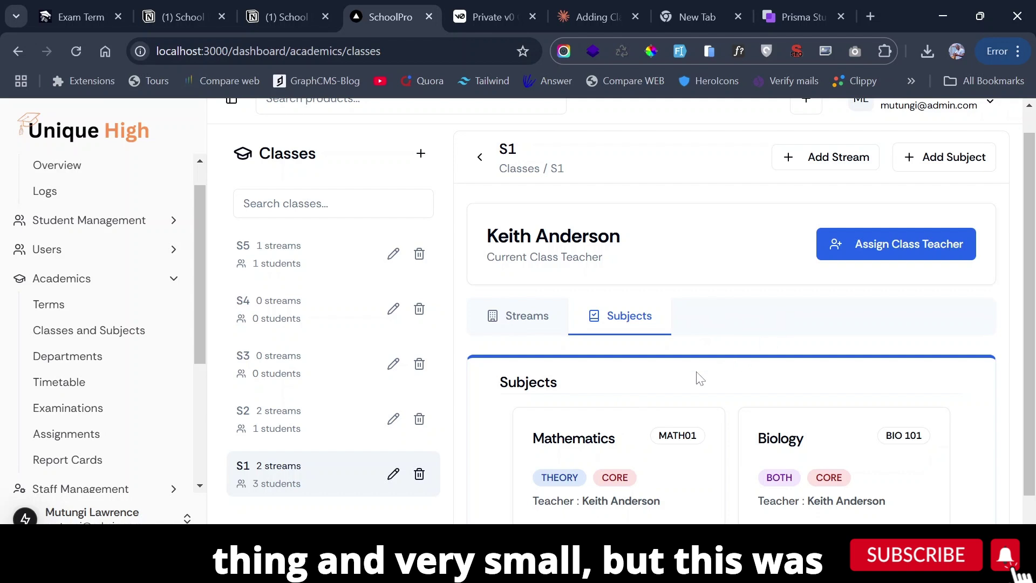
pyautogui.scroll(-1, 699, 377)
pyautogui.scroll(1, 755, 350)
pyautogui.scroll(1, 755, 348)
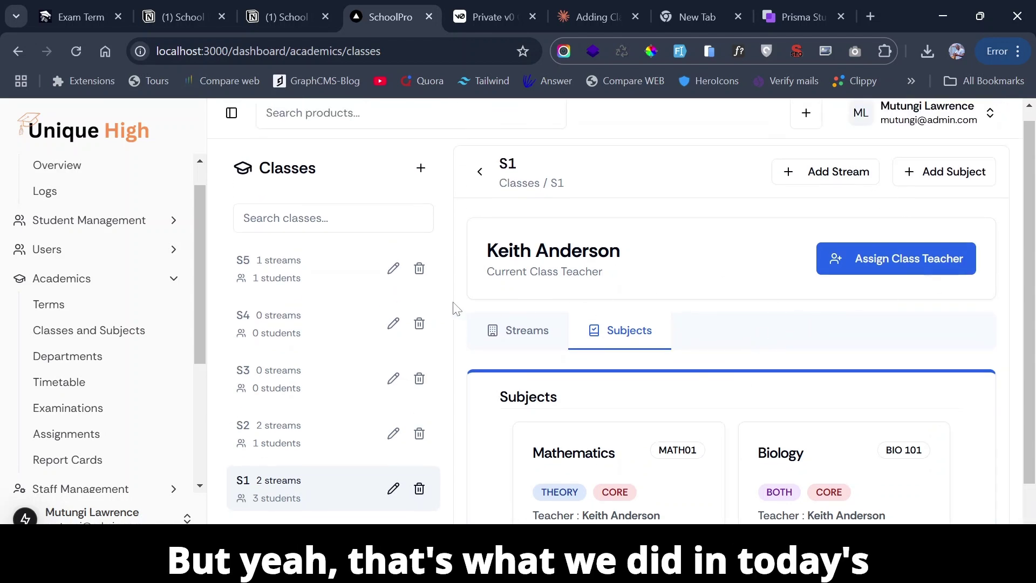